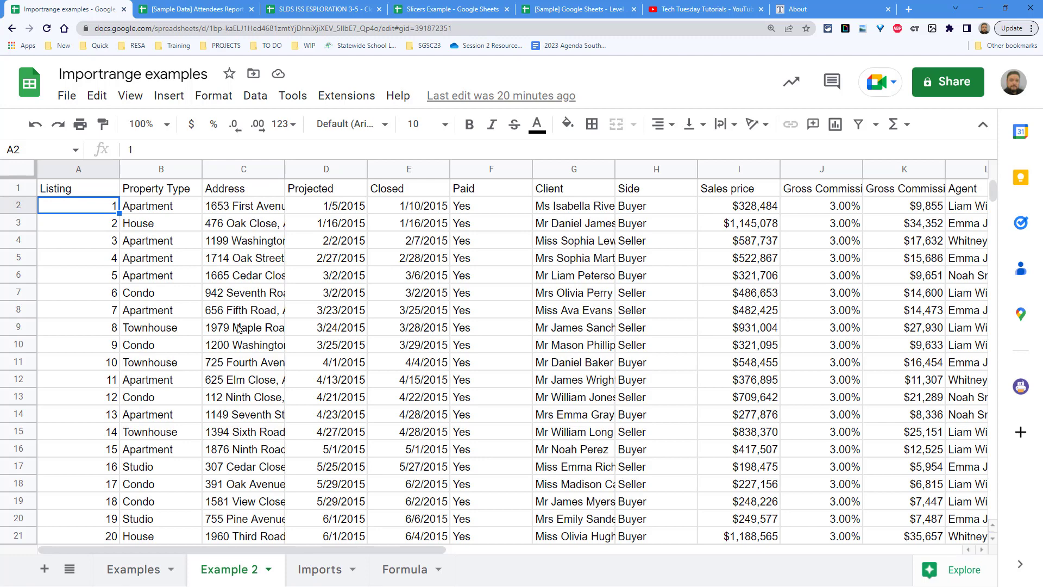
- In the Slicers Example spreadsheet, change the first listing's Property Type in cell B2 of Sales Data to Apartment2332
click(456, 9)
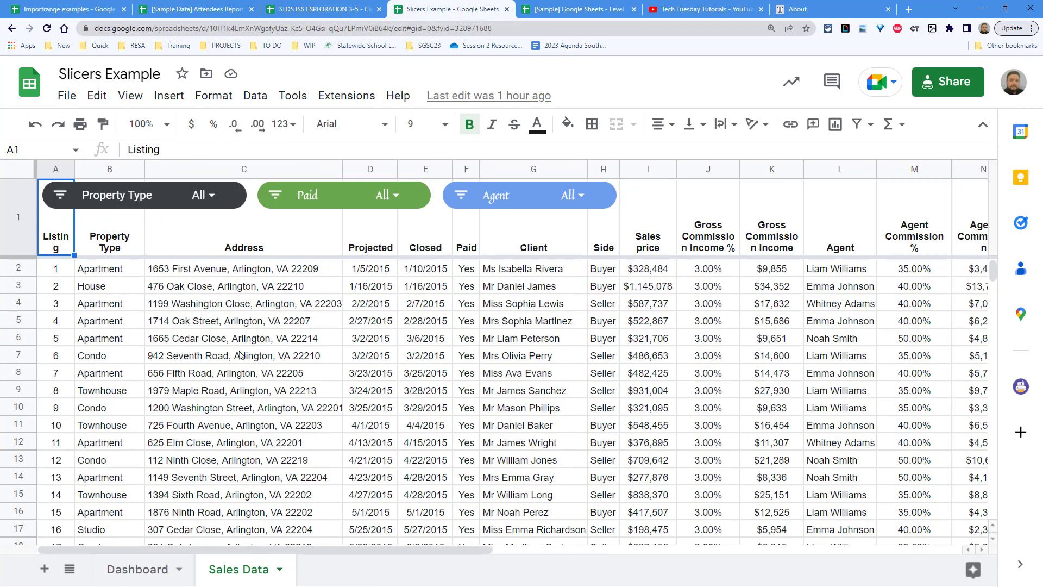
click(41, 12)
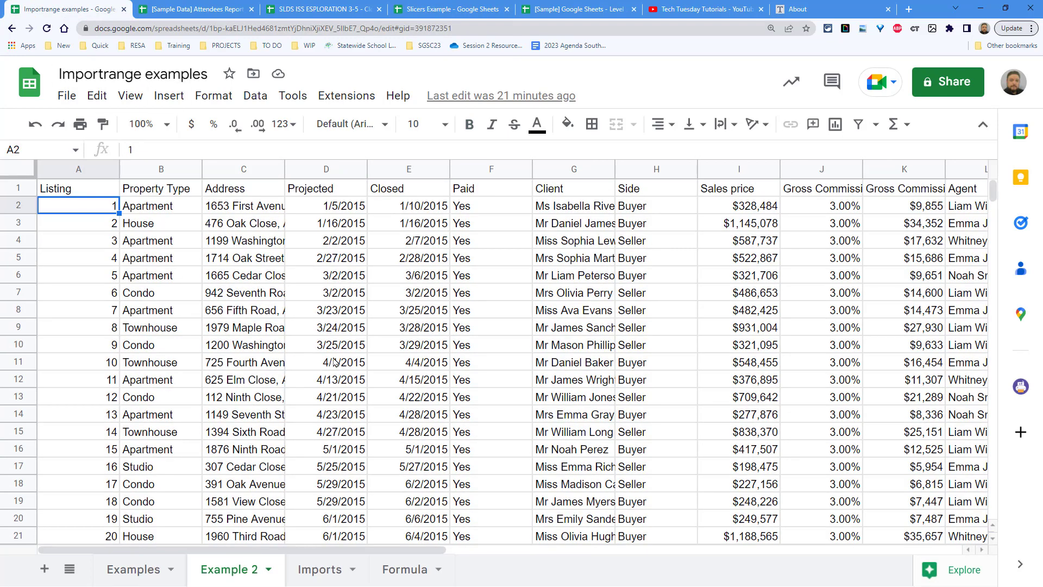
click(435, 11)
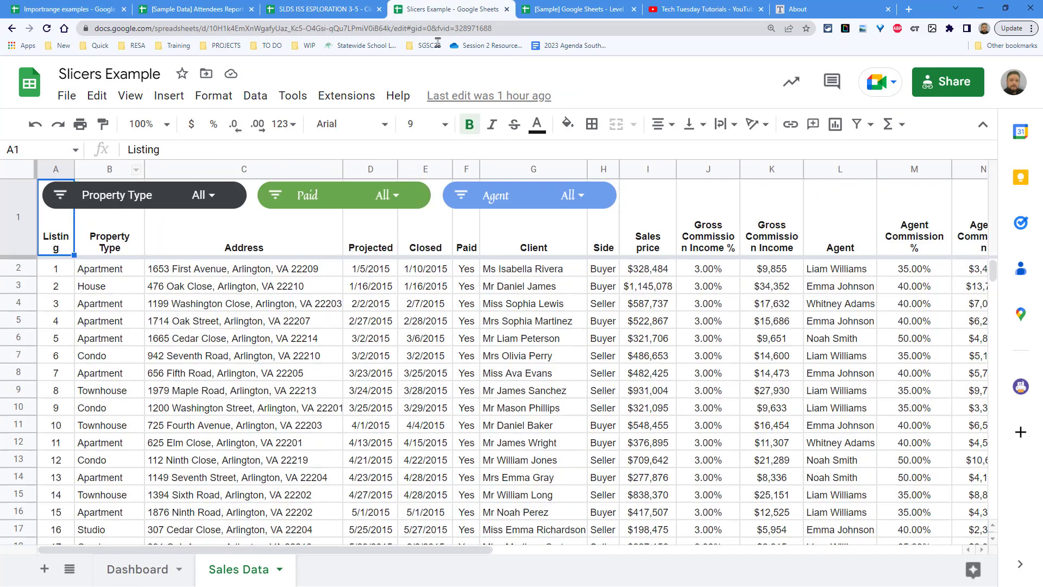
click(126, 272)
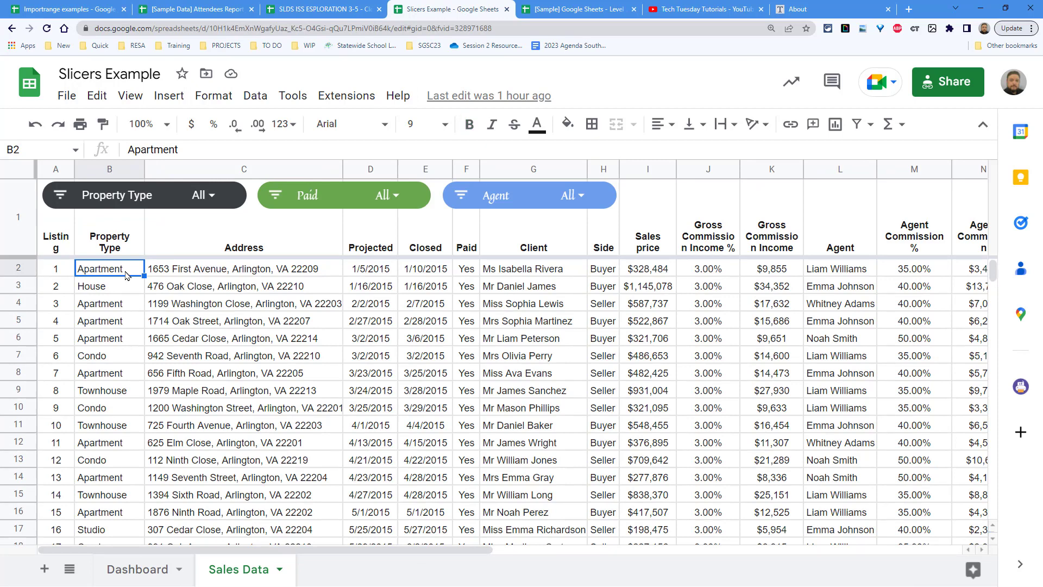
double_click(126, 272)
text(2332)
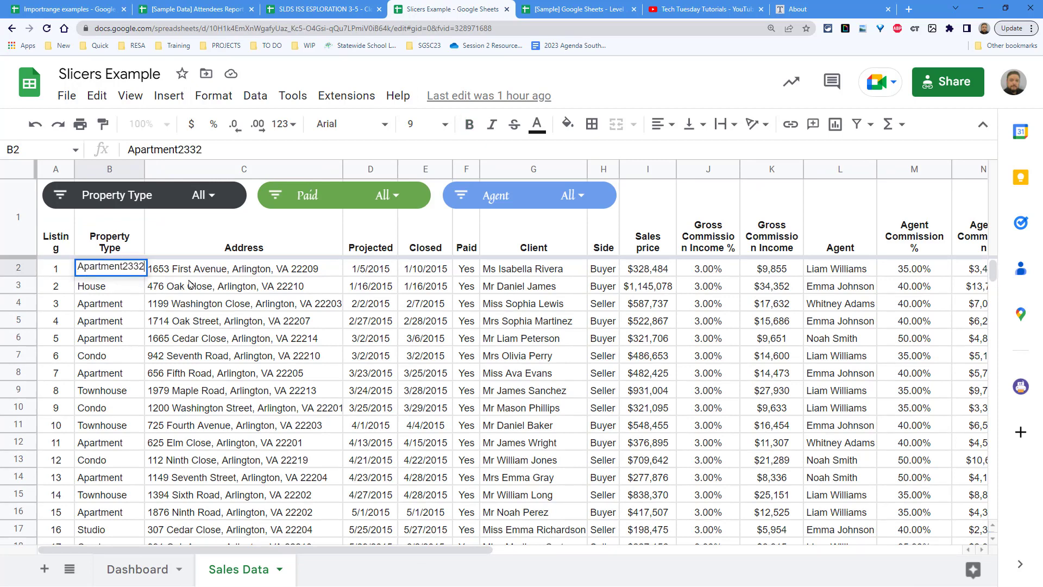
click(205, 306)
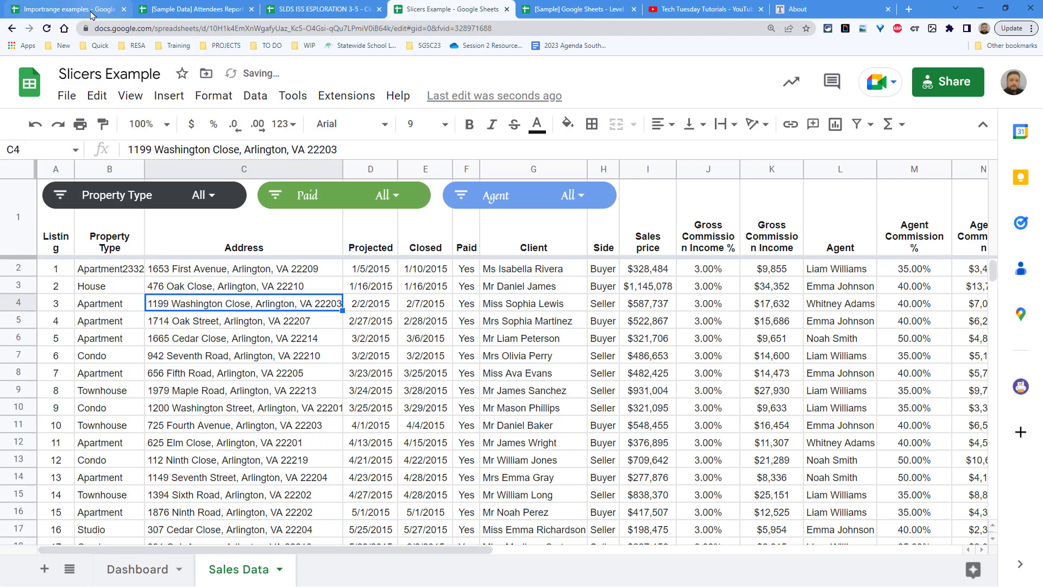
- In Importrange examples, check the IMPORTRANGE formula in A1 and the imported Property Type in B2 of Example 2
click(93, 11)
key(Up)
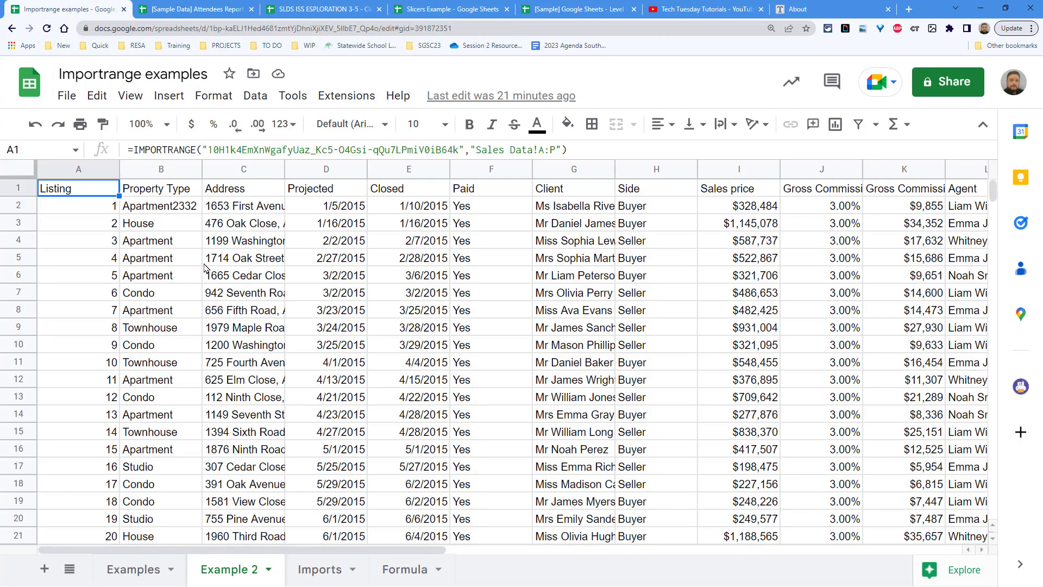
click(180, 211)
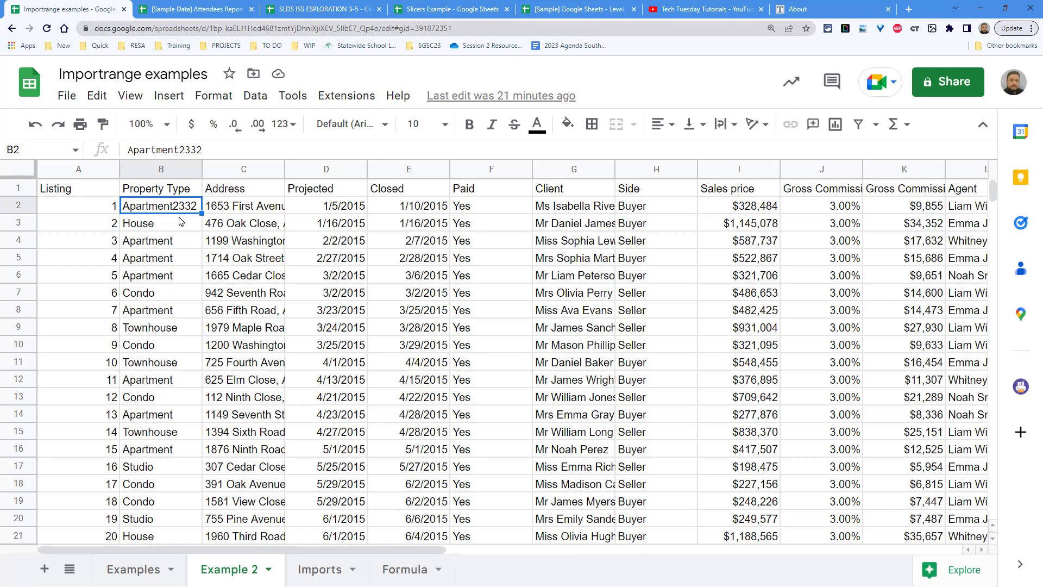
- View the Imports sheet and look through the StudentRoster source data in SLDS ISS ESPLORATION 3-5 - Clean
key(ctrl+shift+Page_Down)
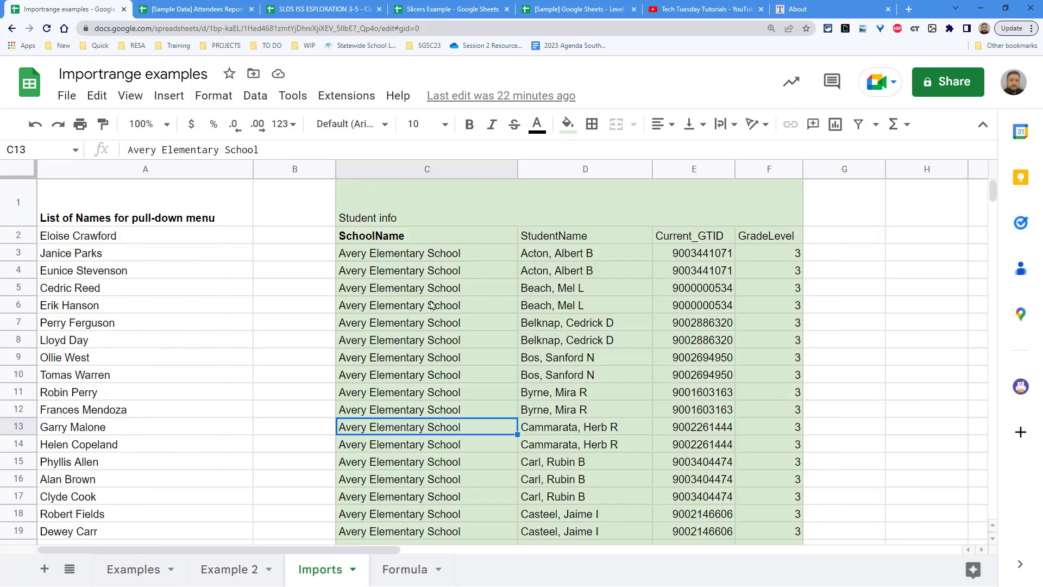
click(337, 10)
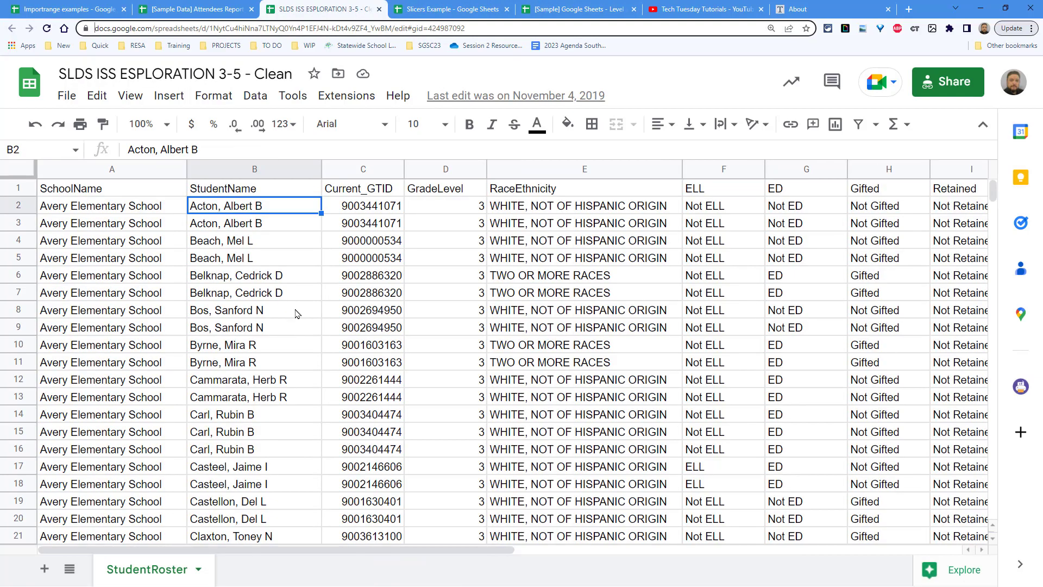
scroll(445, 330, down, 5)
scroll(459, 331, down, 20)
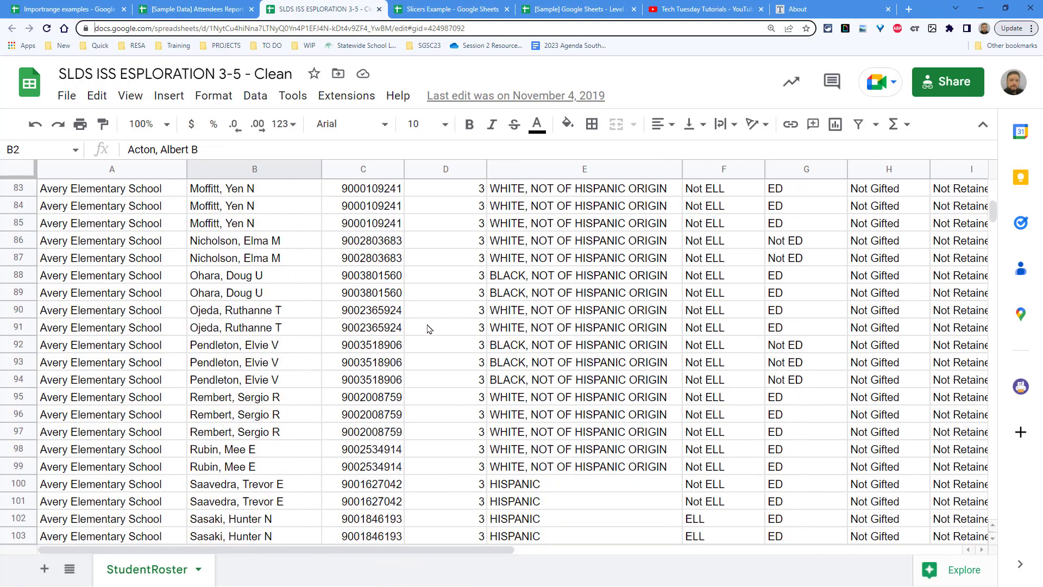
scroll(425, 331, down, 3)
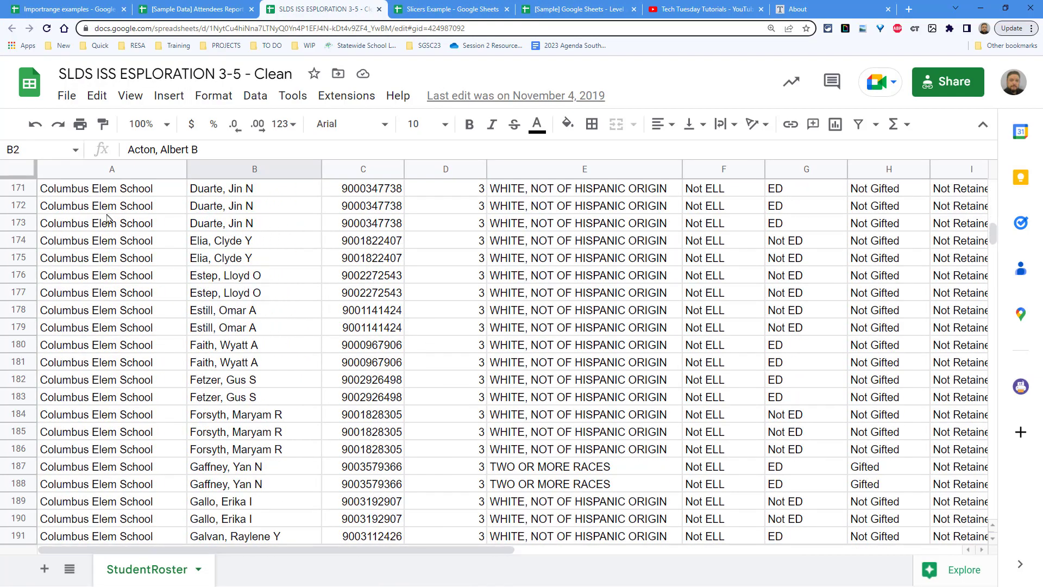
key(Return)
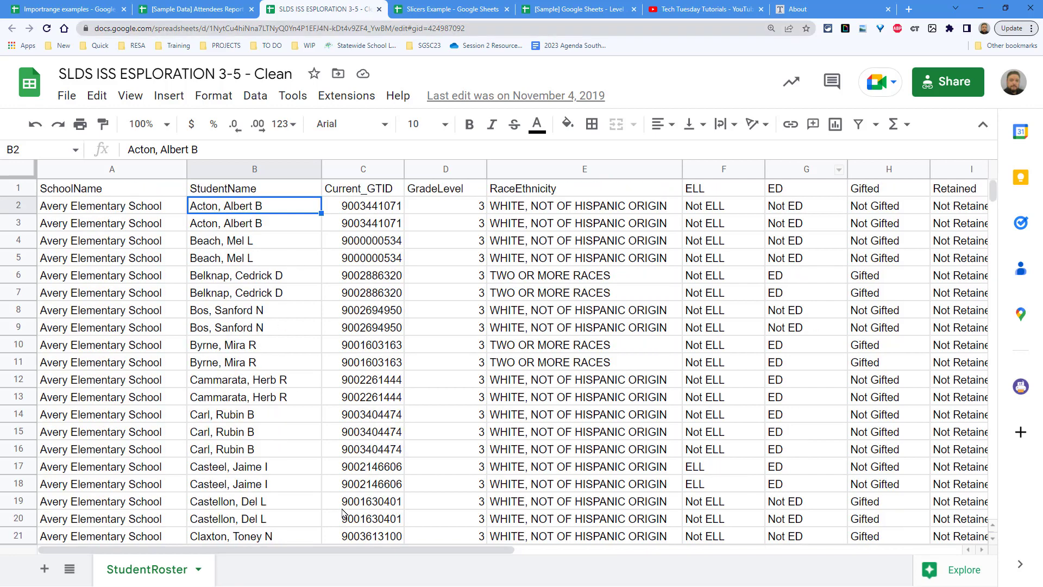
- Return to Importrange examples and review the imported student info rows on the Imports sheet
click(201, 6)
click(67, 8)
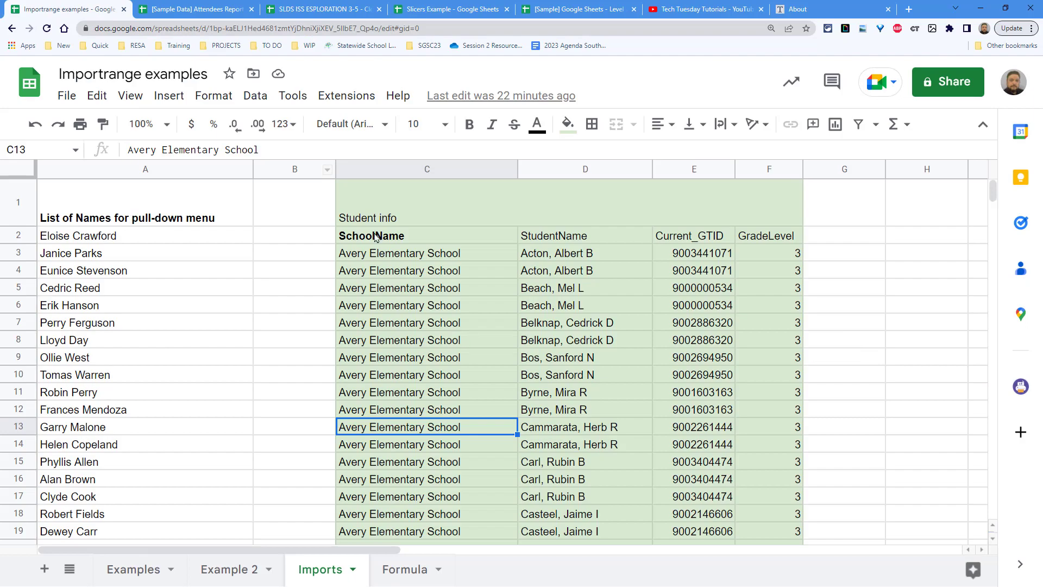
scroll(590, 394, down, 1)
scroll(589, 395, down, 20)
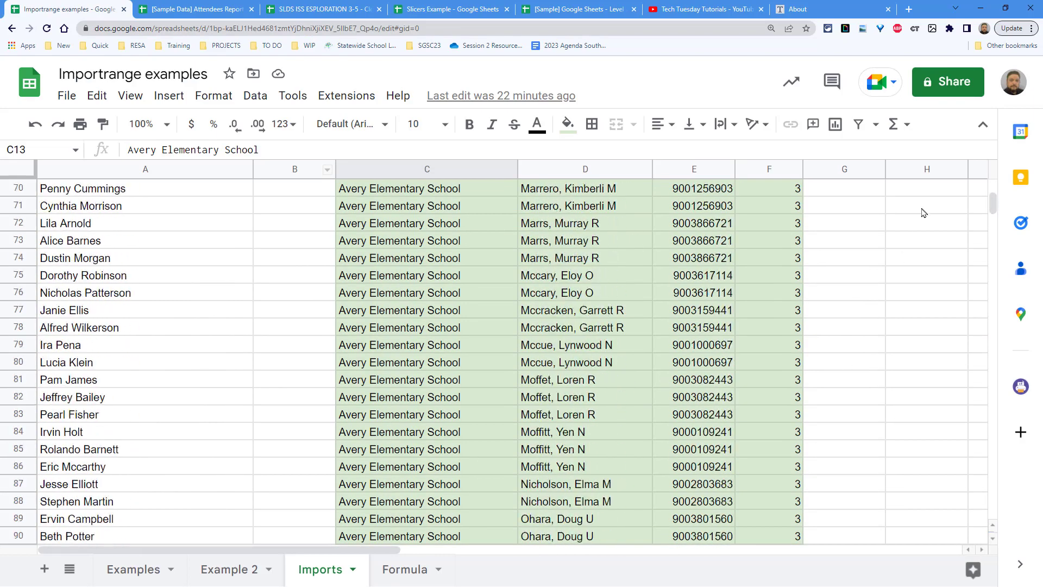
mouse_move(992, 203)
mouse_down()
mouse_move(992, 177)
mouse_move(995, 532)
mouse_move(992, 187)
mouse_up()
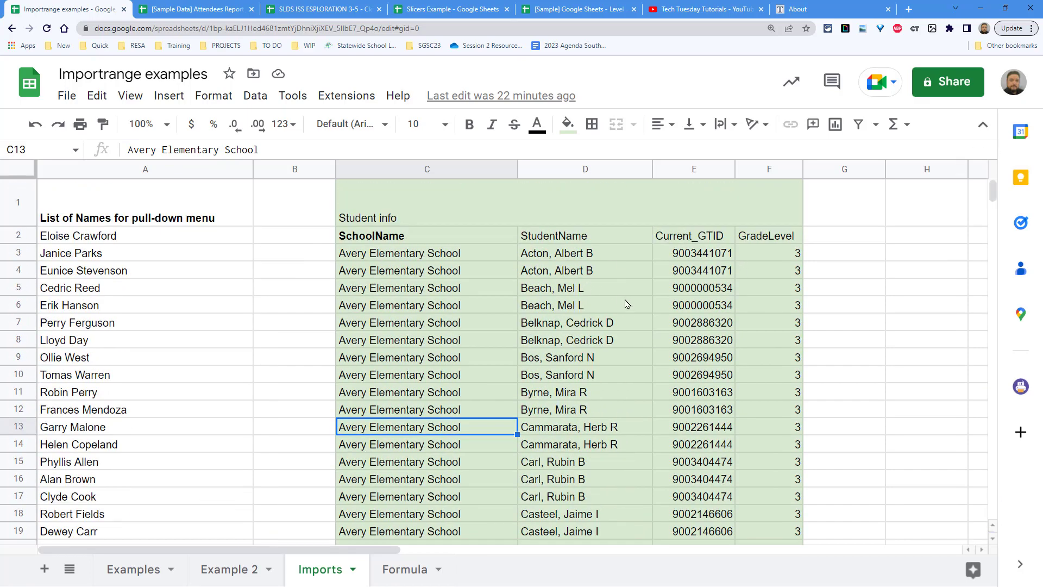
- Inspect the names list's IMPORTRANGE formula in A2 of the Imports sheet and star the Importrange examples spreadsheet
click(218, 237)
click(229, 74)
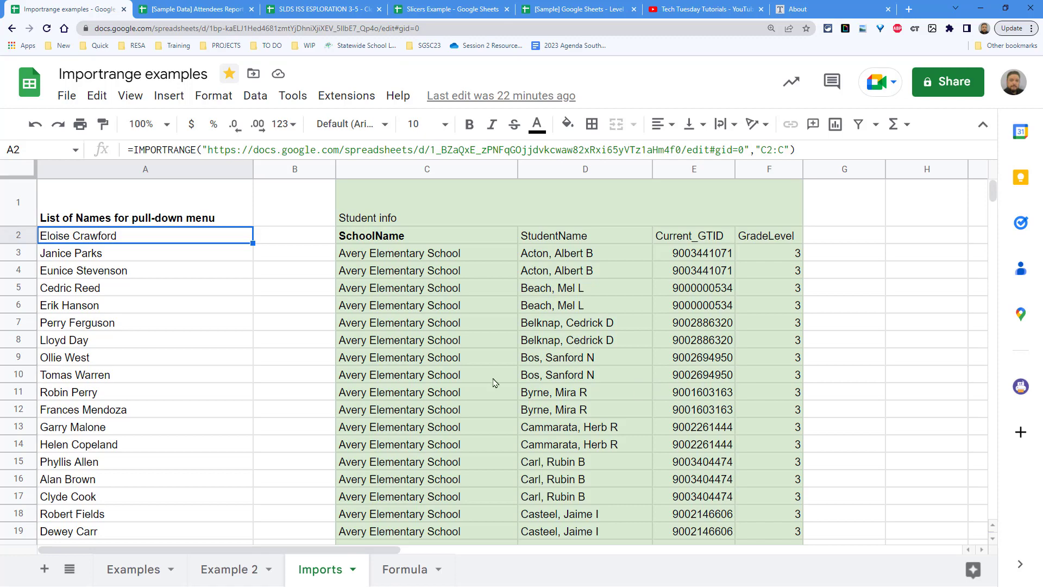
click(223, 11)
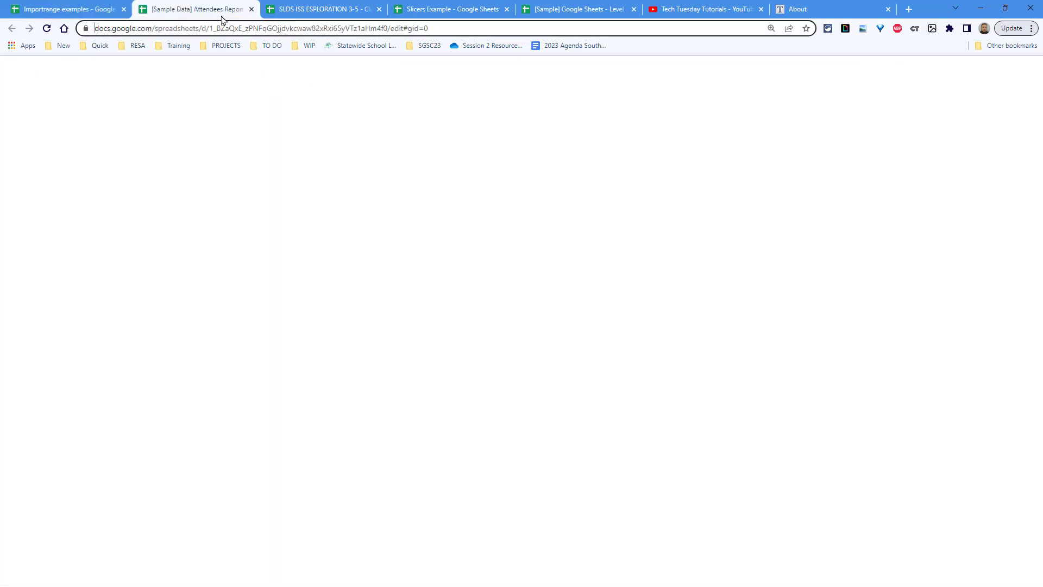
click(314, 8)
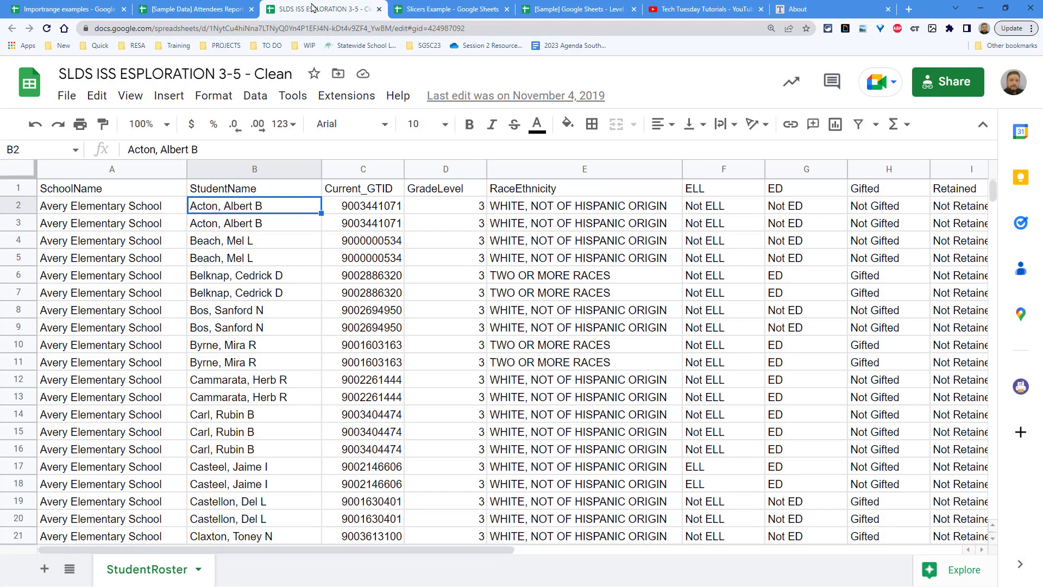
click(67, 10)
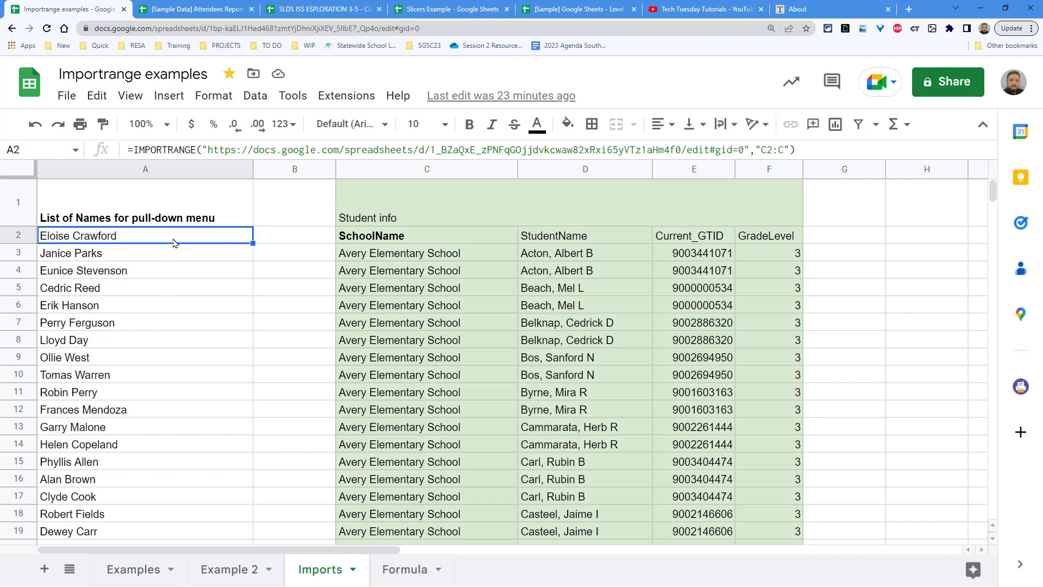
- Compare the Full Name column of the Attendees Report 2019 spreadsheet with the names list imported on the Imports sheet
key(ctrl+Tab)
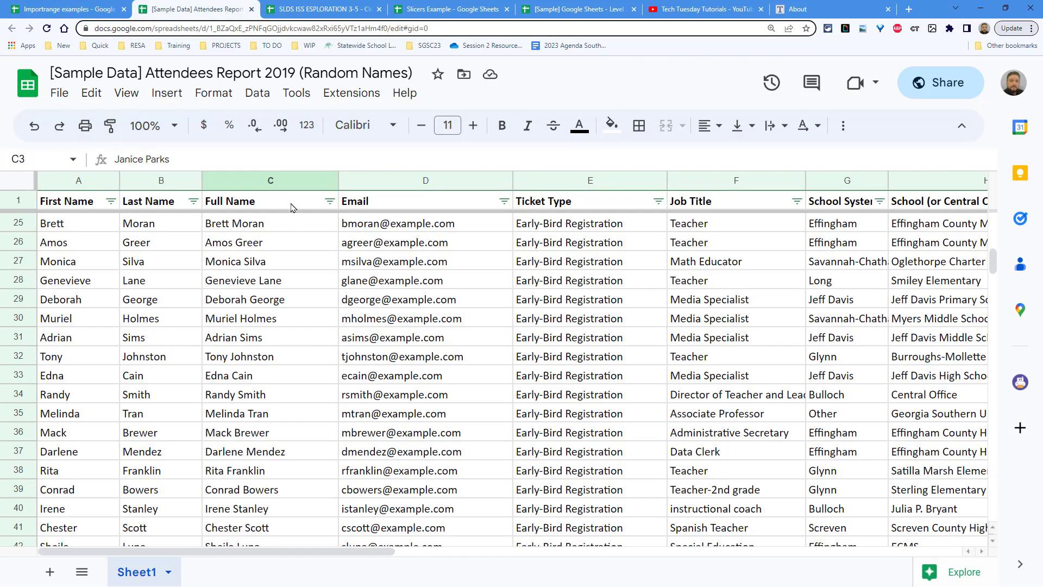
click(287, 181)
scroll(296, 300, down, 20)
scroll(296, 301, down, 8)
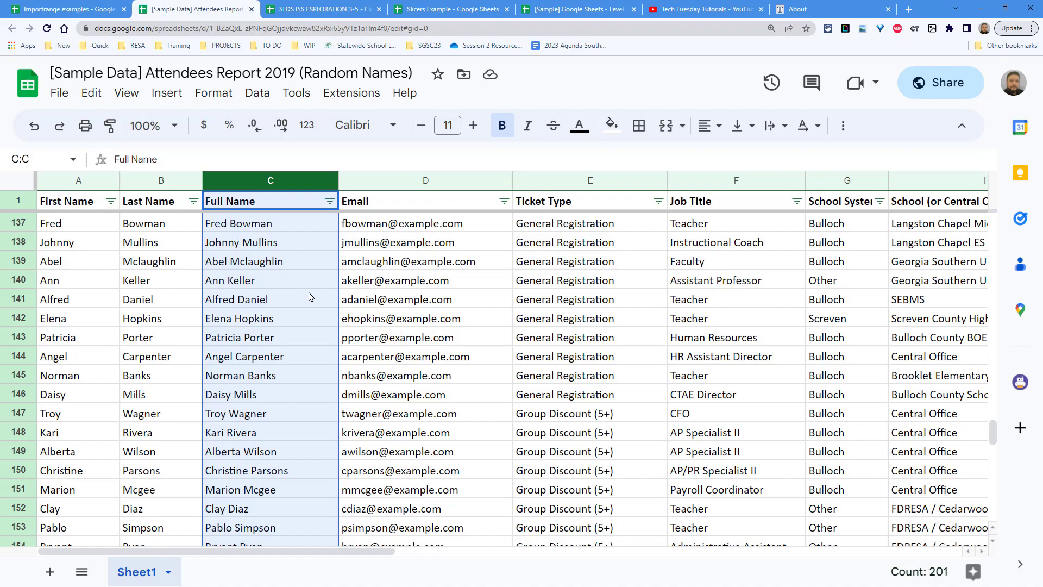
key(ctrl+Page_Up)
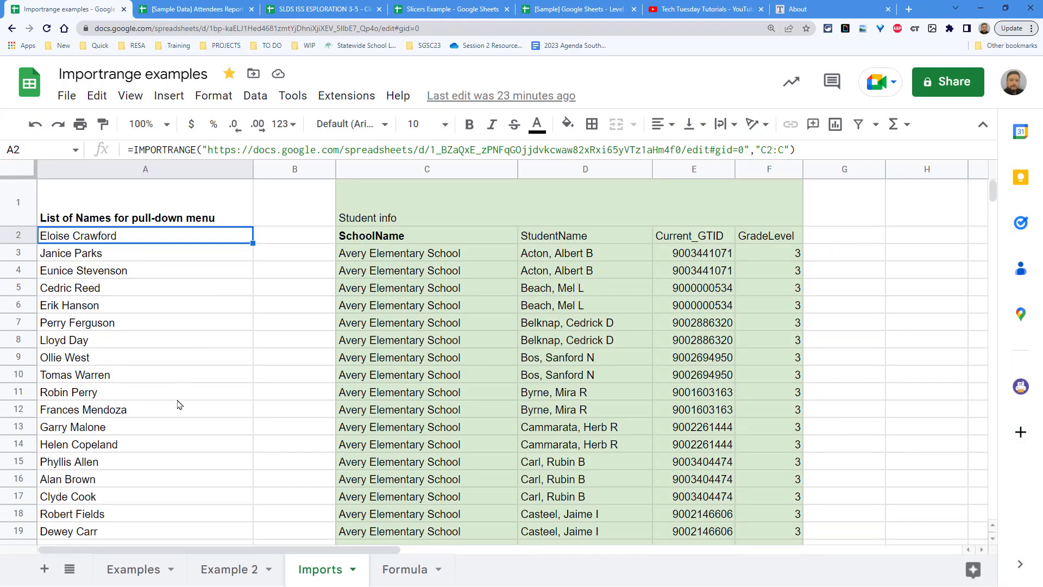
scroll(146, 305, down, 17)
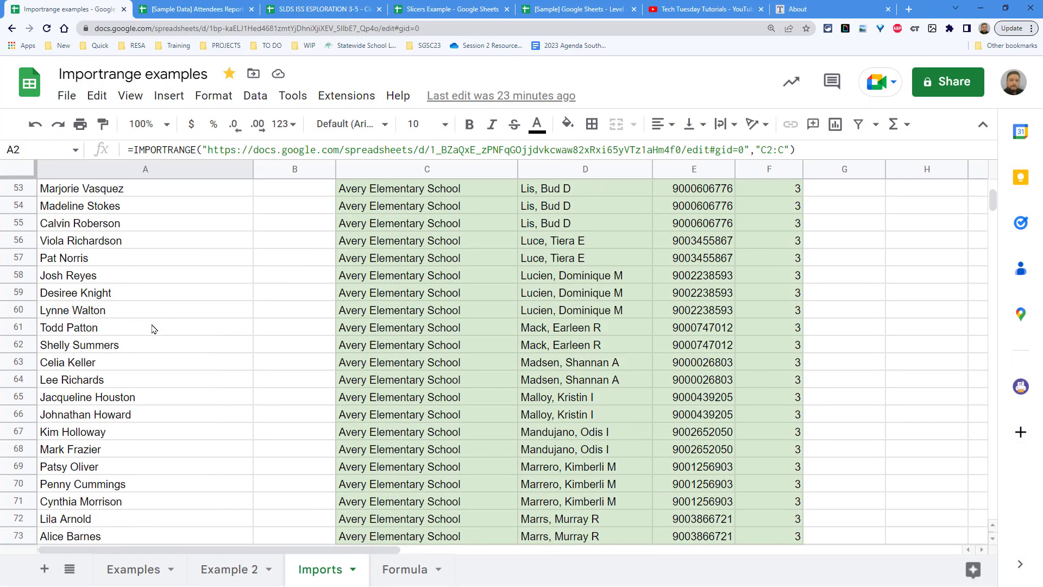
scroll(155, 321, up, 17)
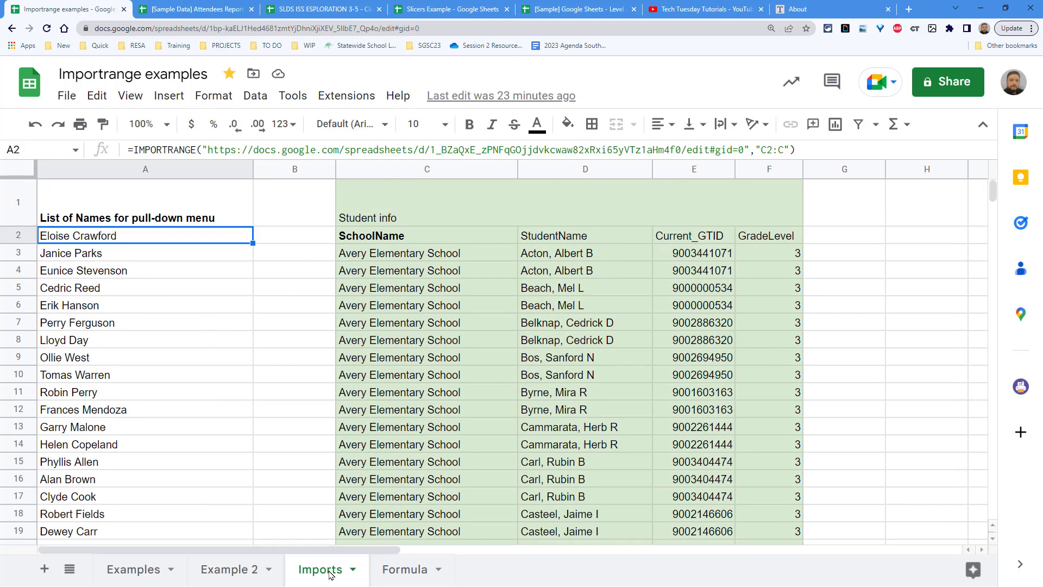
- Look at the Names drop-down column on the Examples sheet and the imported listings on Example 2
click(139, 571)
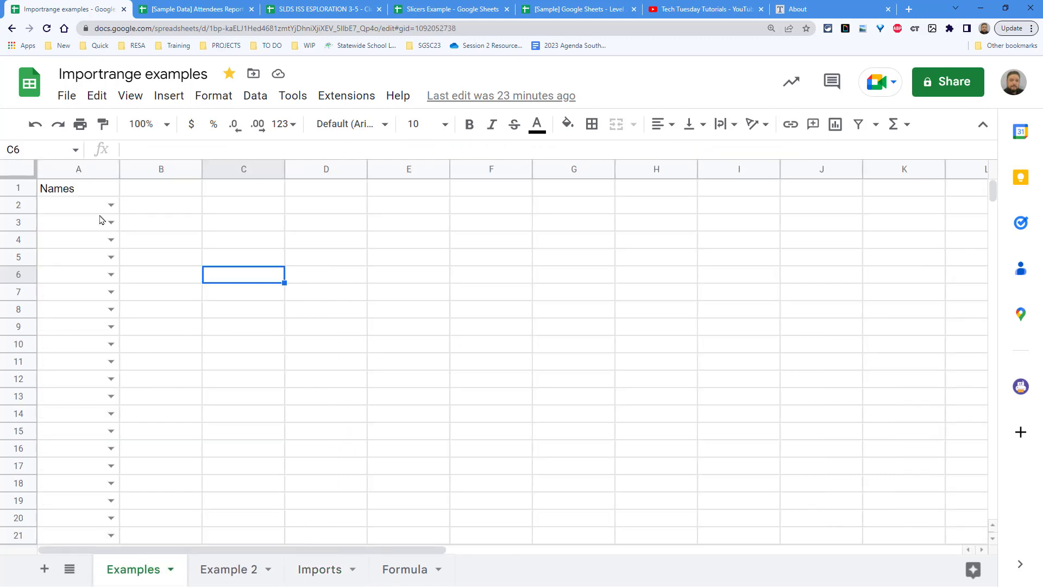
click(82, 204)
click(233, 569)
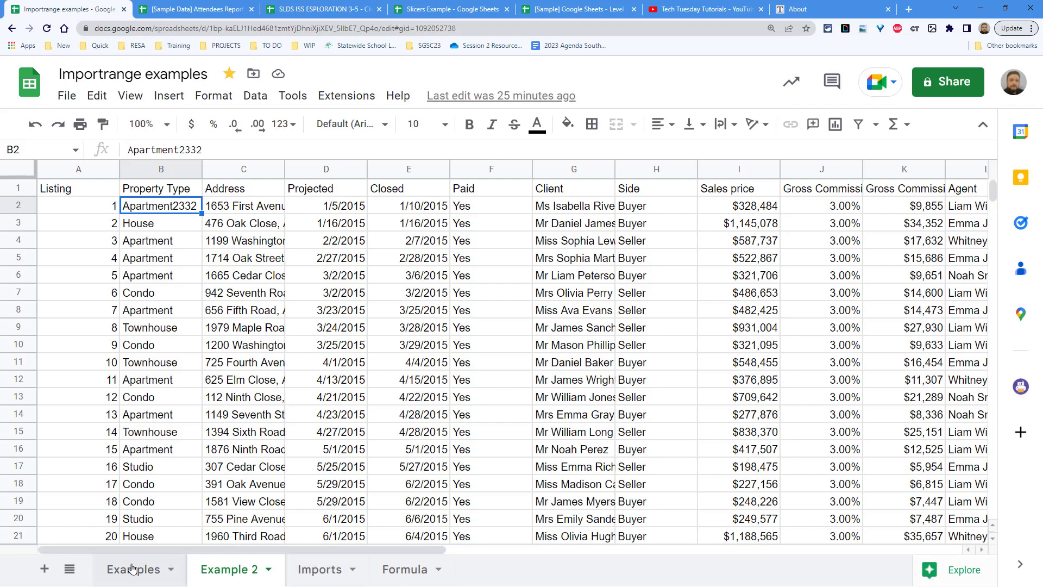
click(151, 566)
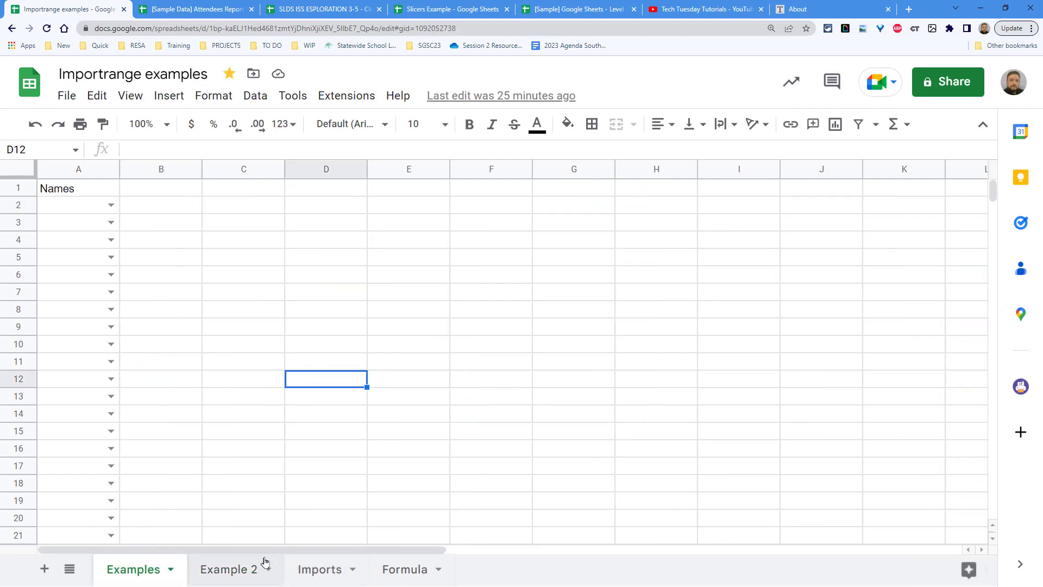
click(207, 568)
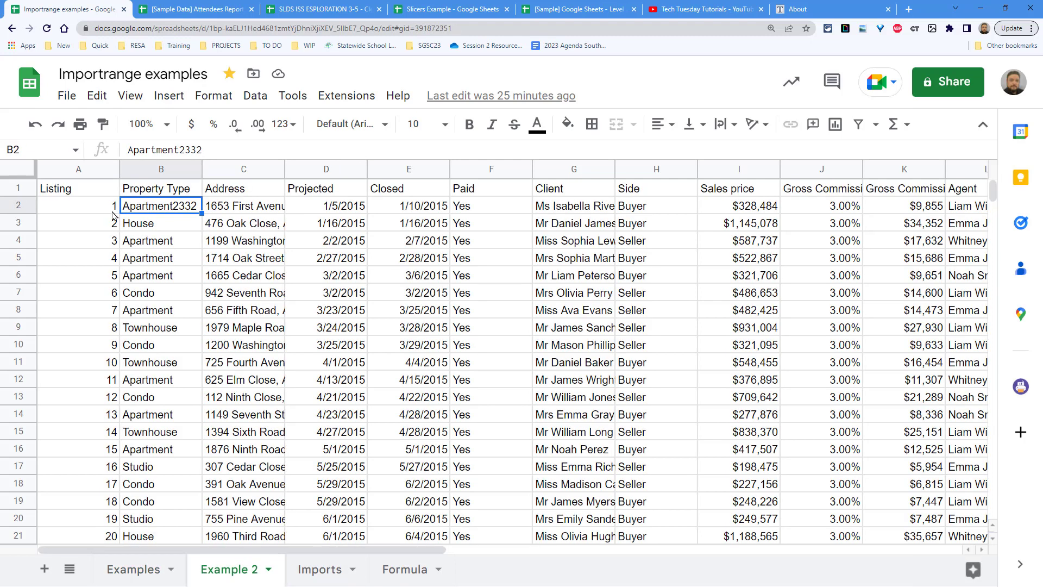
- Examine the student info IMPORTRANGE formula in C2 of the Imports sheet and open its source roster spreadsheet
click(318, 574)
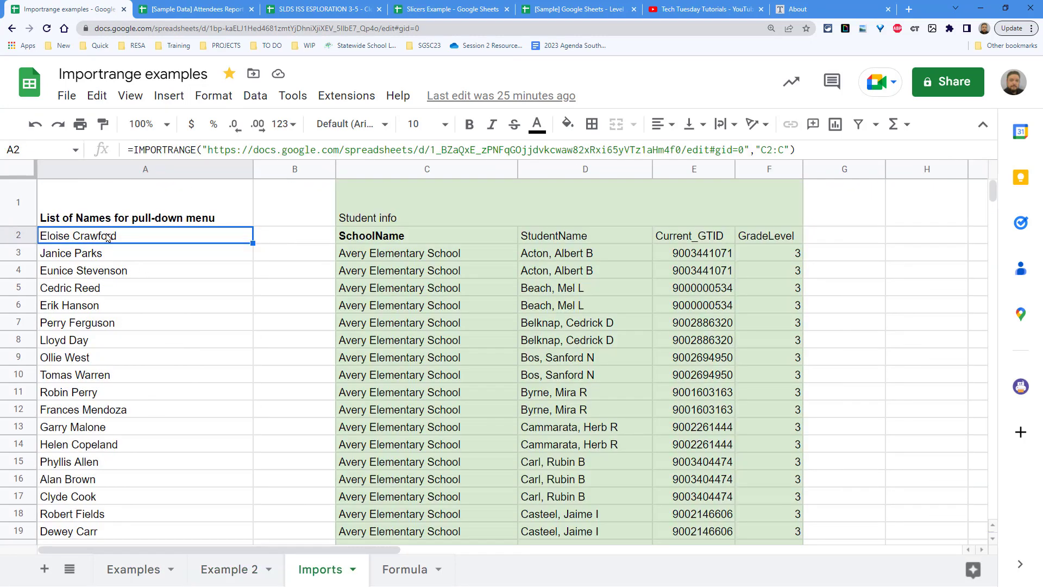
click(363, 242)
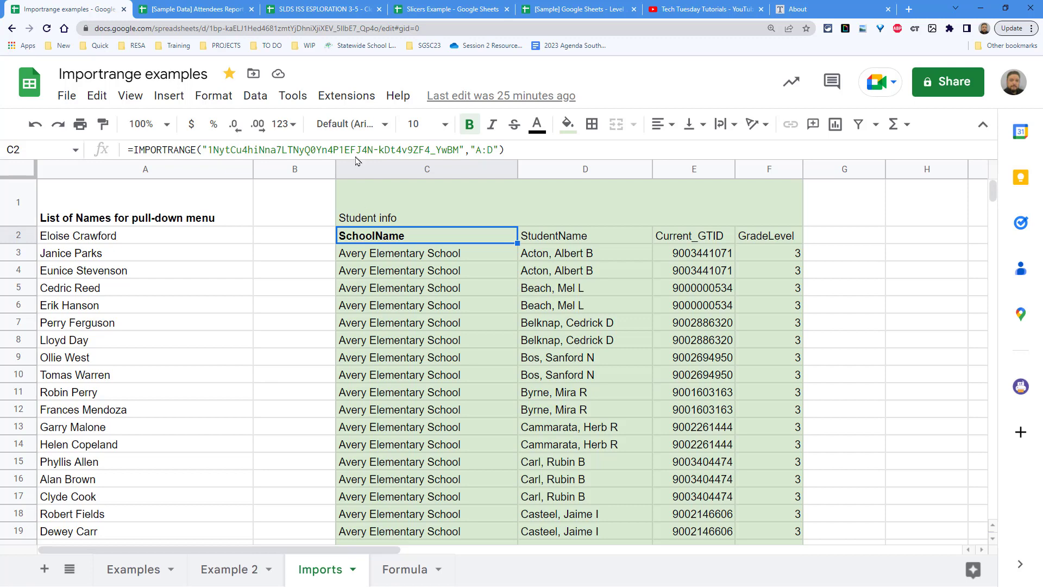
click(363, 10)
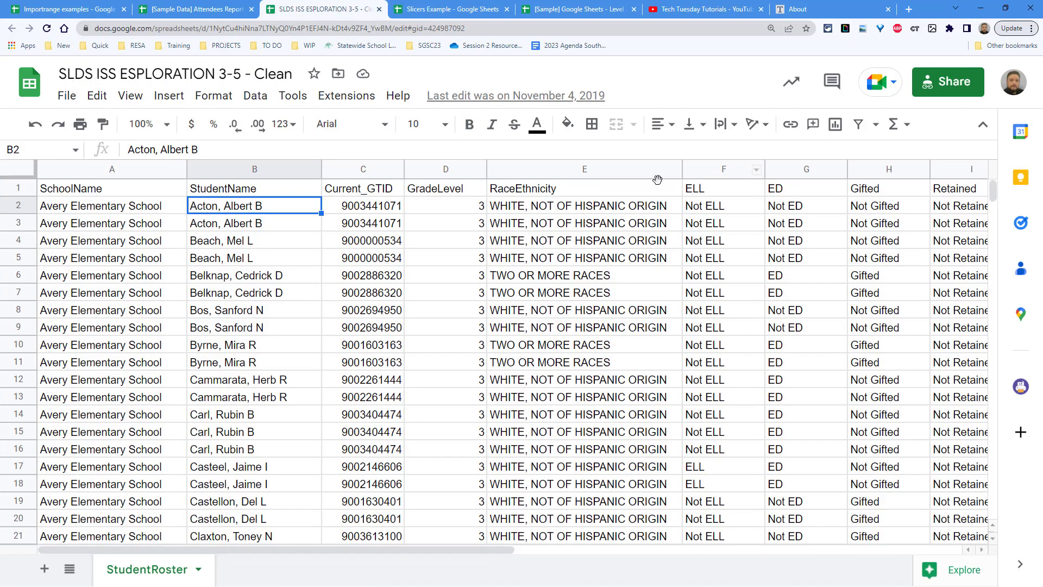
- View the Formula sheet, check the SLDS roster spreadsheet's URL, and return to the blank Import Range Practice spreadsheet
key(ctrl+1)
click(407, 568)
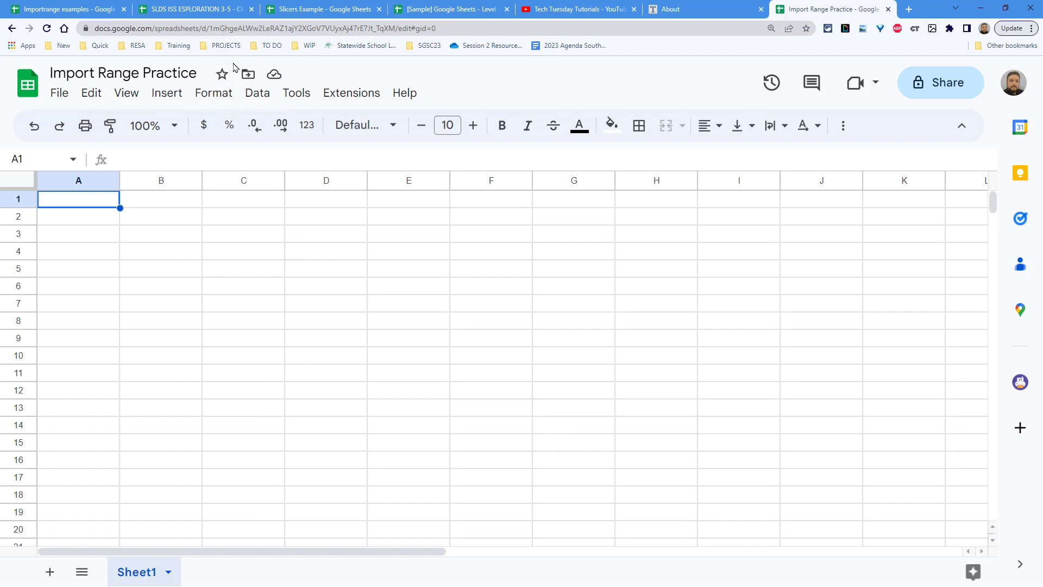
click(237, 8)
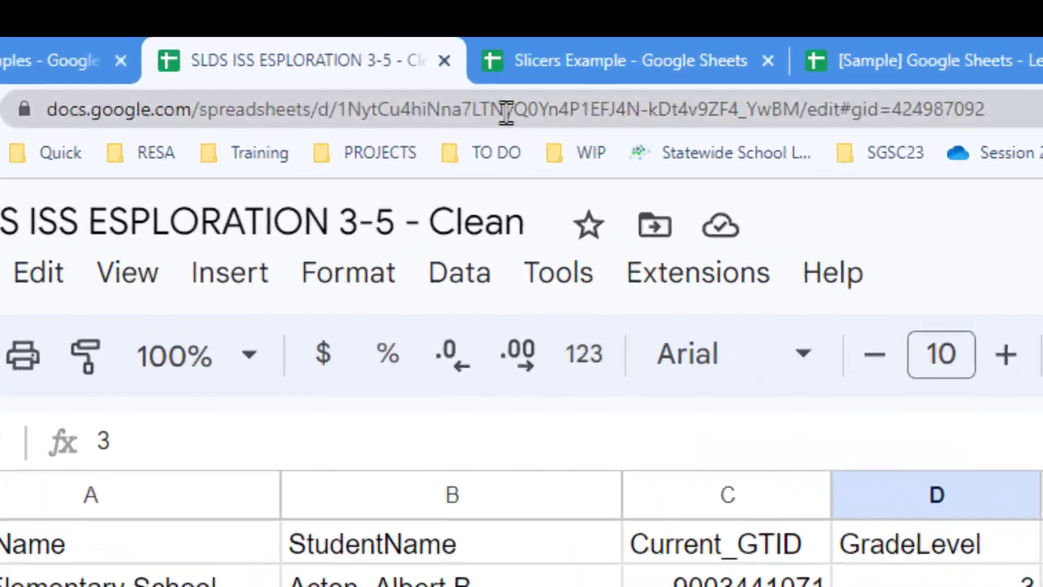
click(375, 63)
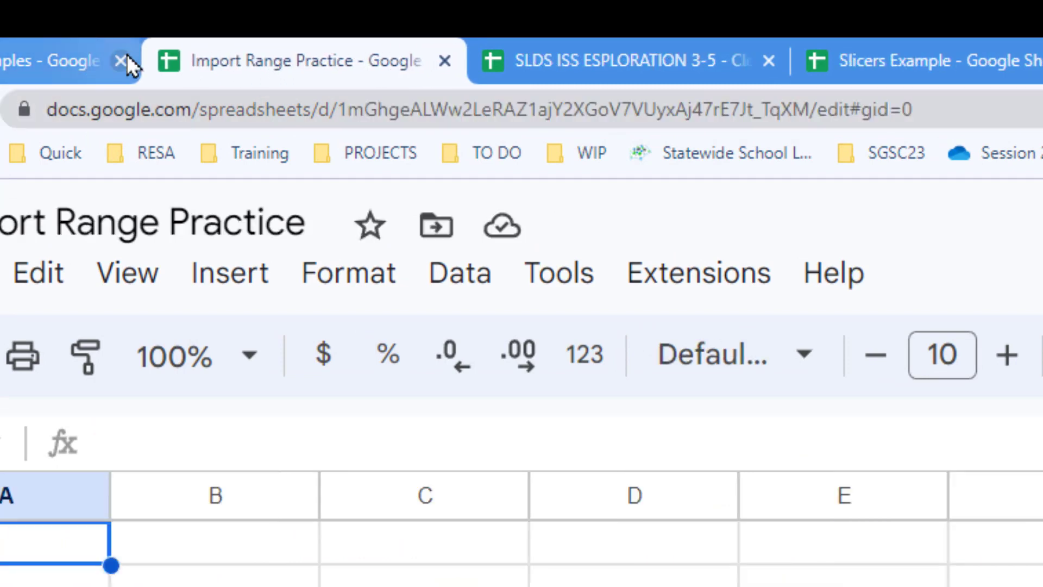
- Close the examples spreadsheet and highlight the spreadsheet ID within the URL of SLDS ISS ESPLORATION 3-5 - Clean
click(125, 56)
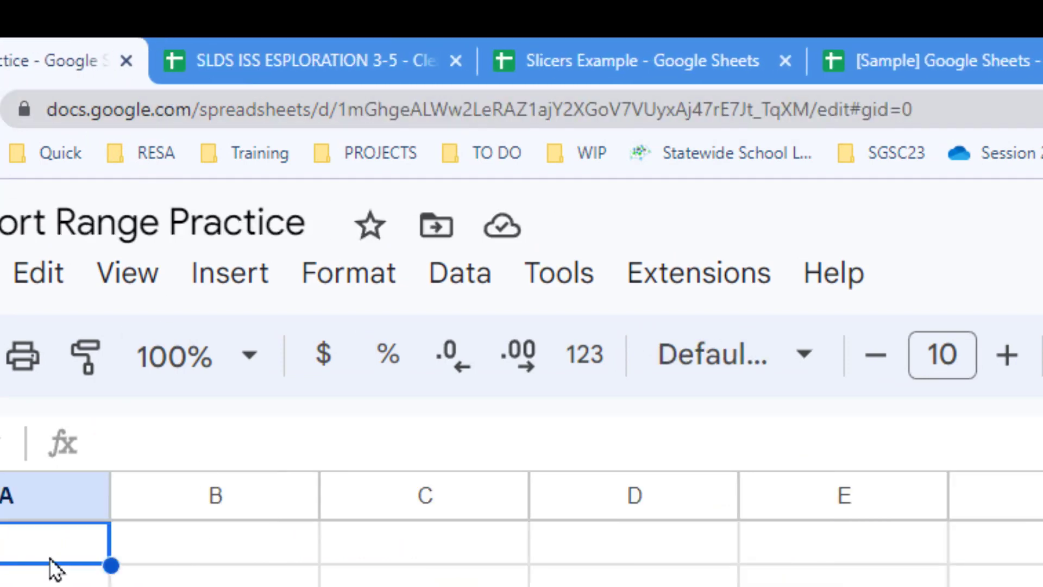
click(34, 544)
click(304, 60)
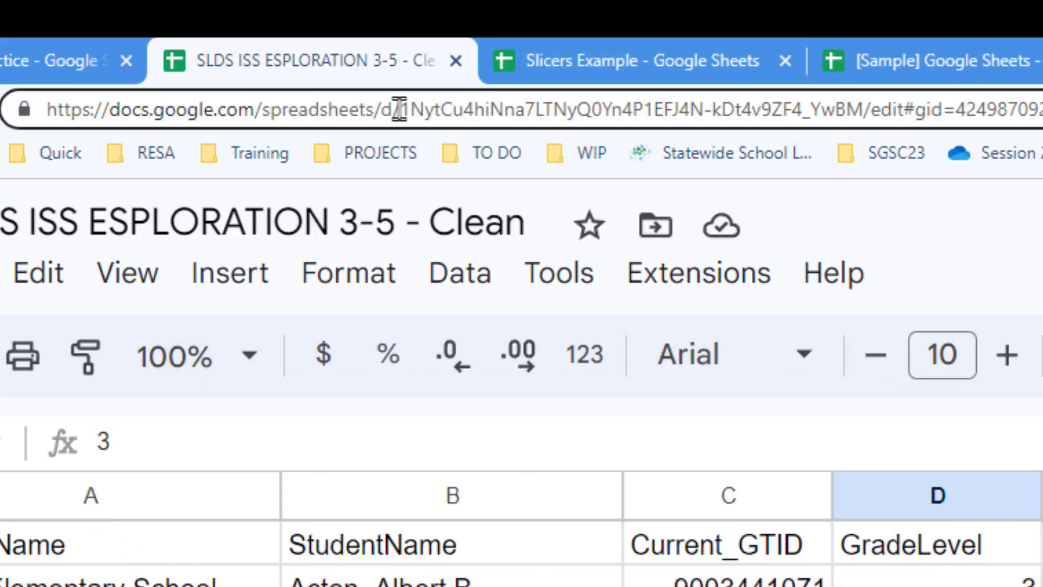
drag(400, 108, 862, 109)
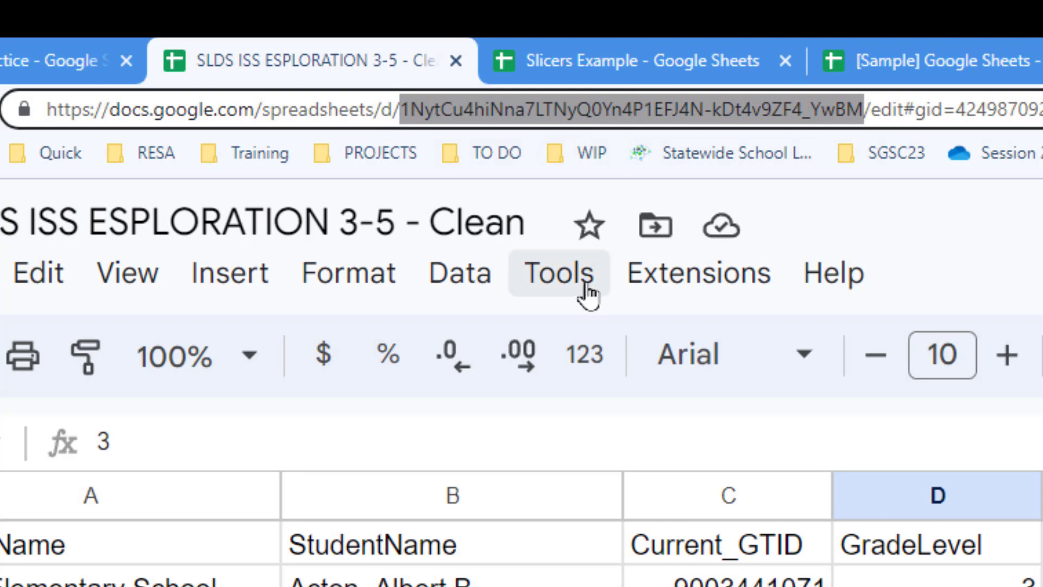
- Start an IMPORTRANGE formula in A1 of Import Range Practice with the SLDS roster spreadsheet's full URL in quotes as the spreadsheet_url
click(60, 60)
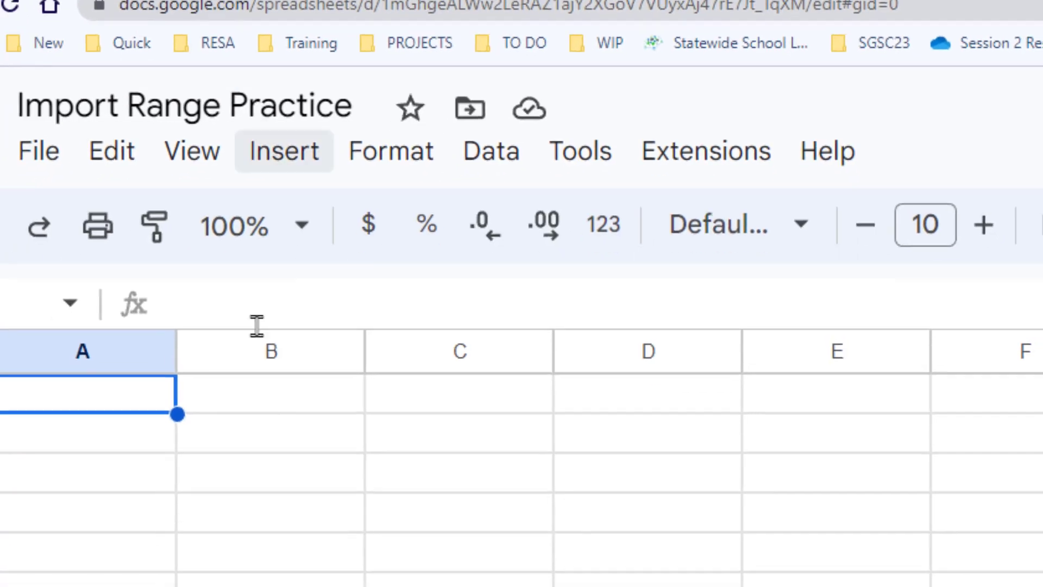
text(=I)
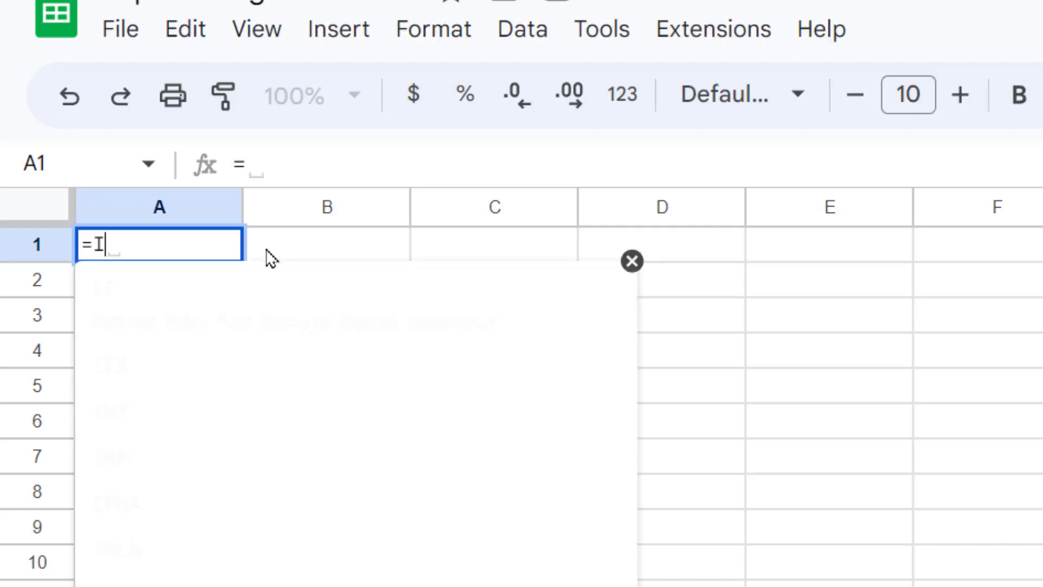
text(MPORT()
key(BackSpace)
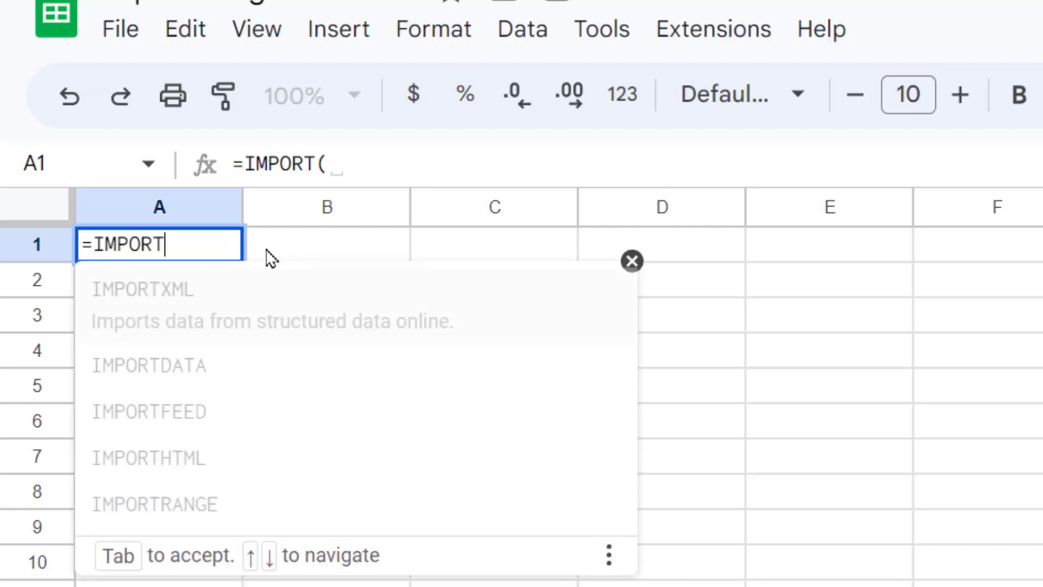
text(RAN)
key(Tab)
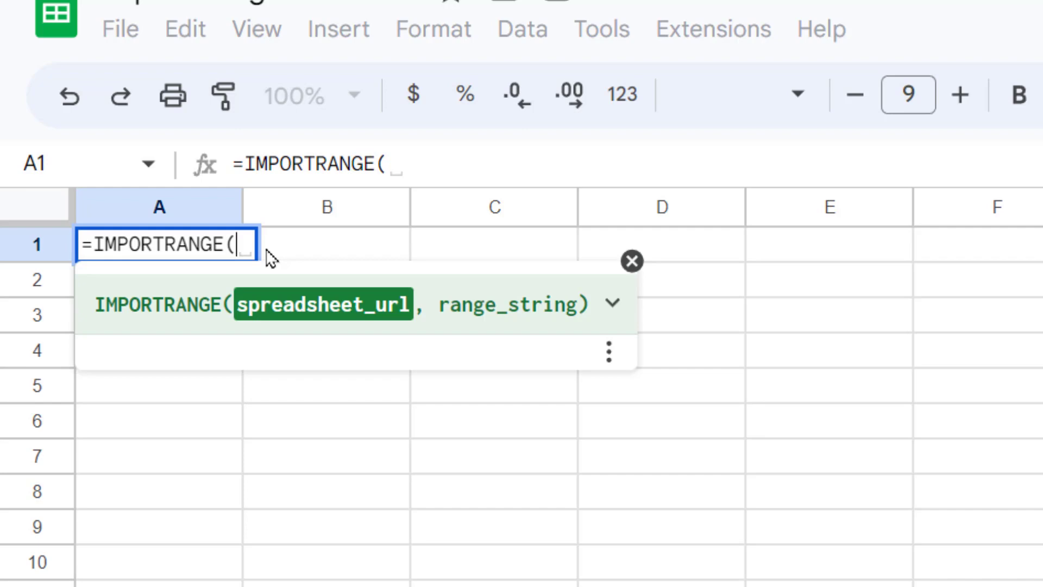
text(")
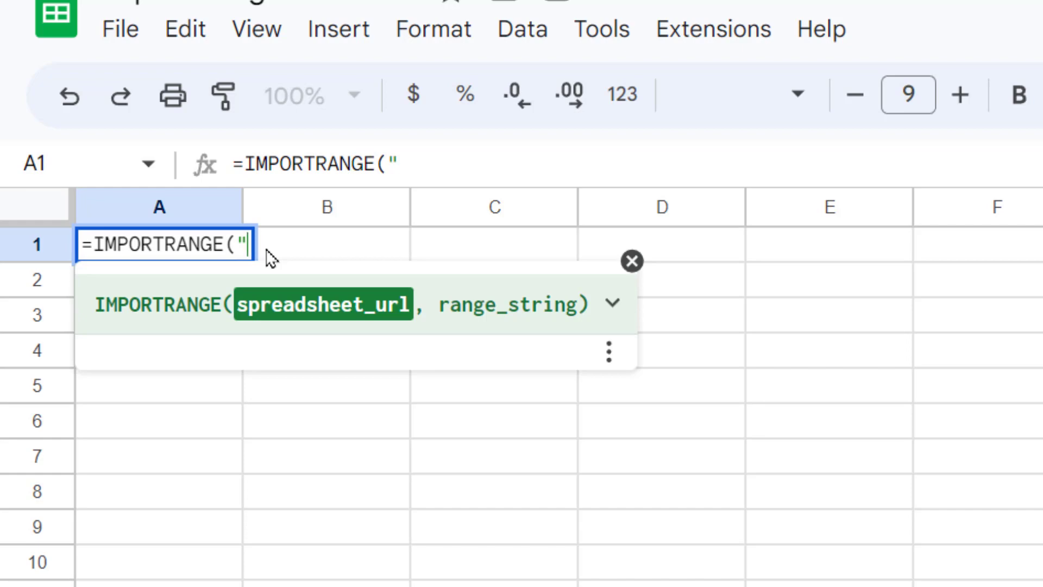
key(ctrl+v)
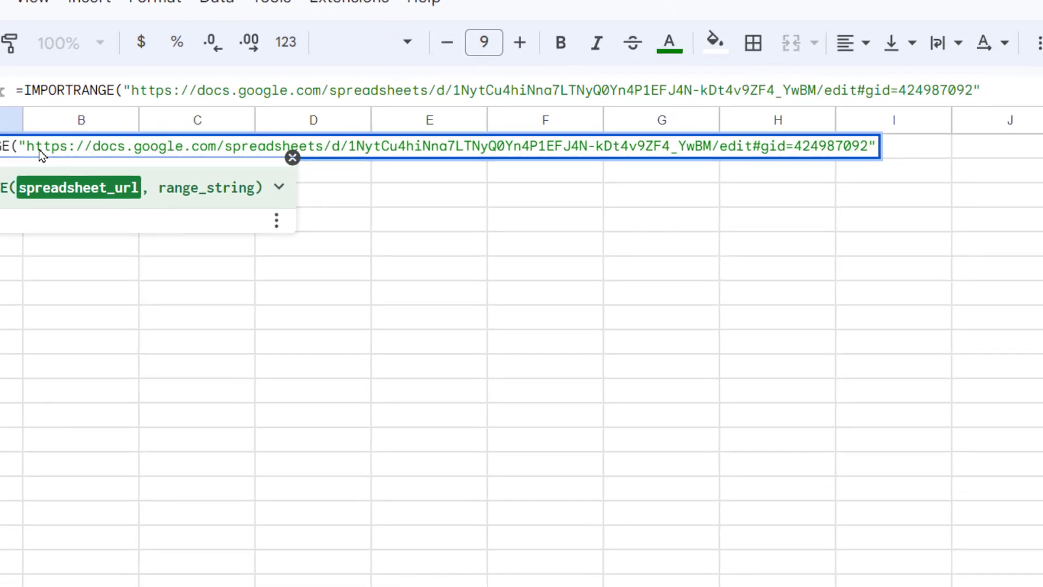
- Complete the IMPORTRANGE formula with the range "A:D" and allow access to the source spreadsheet
text(,)
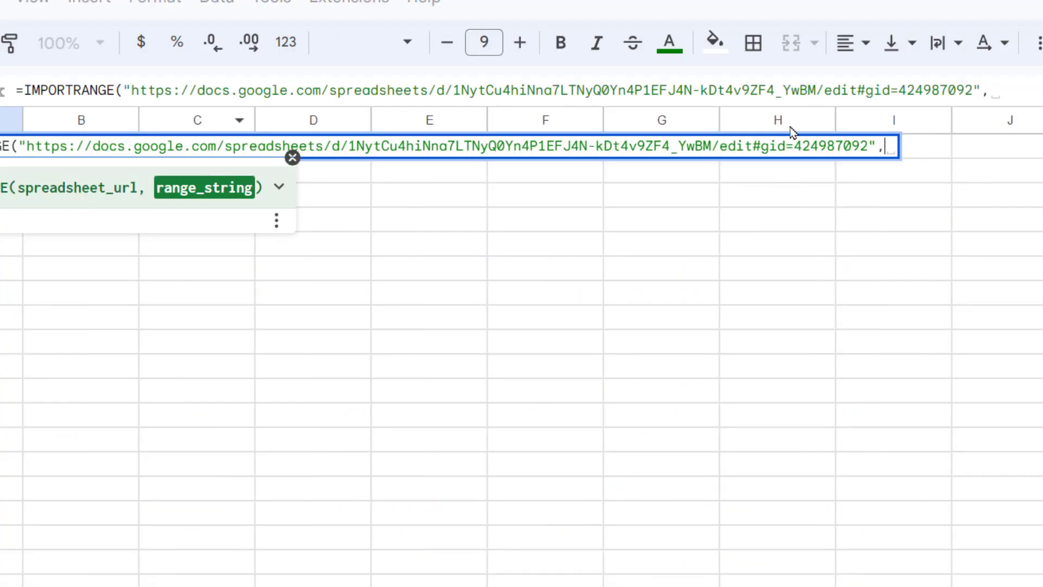
text(")
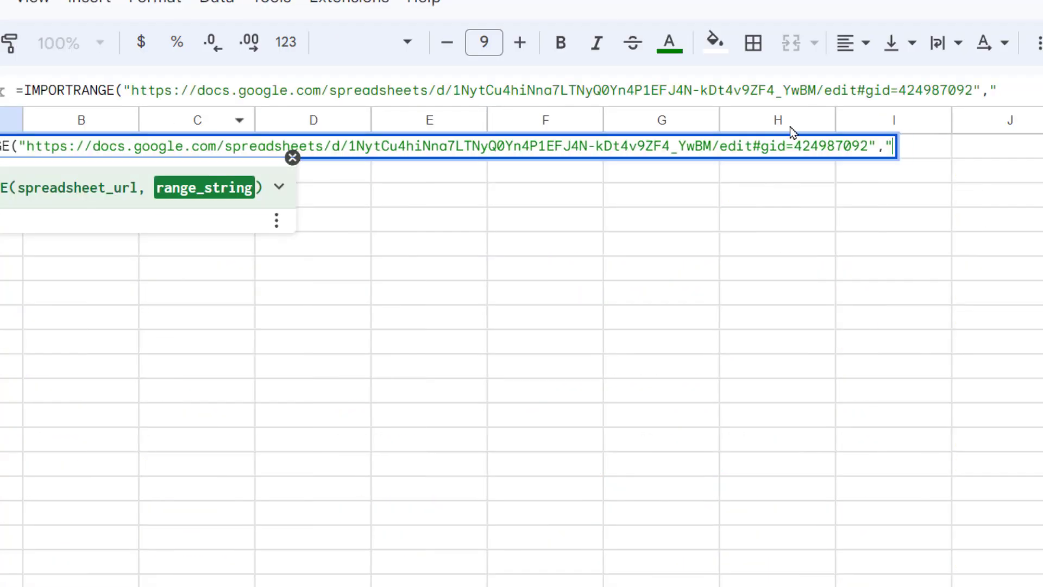
text(A:D)
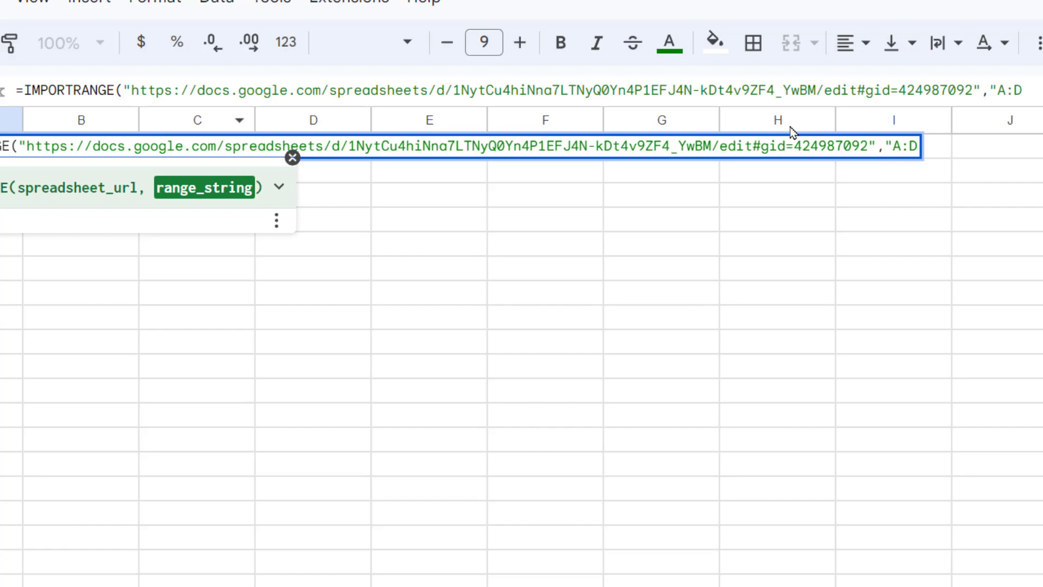
key(Return)
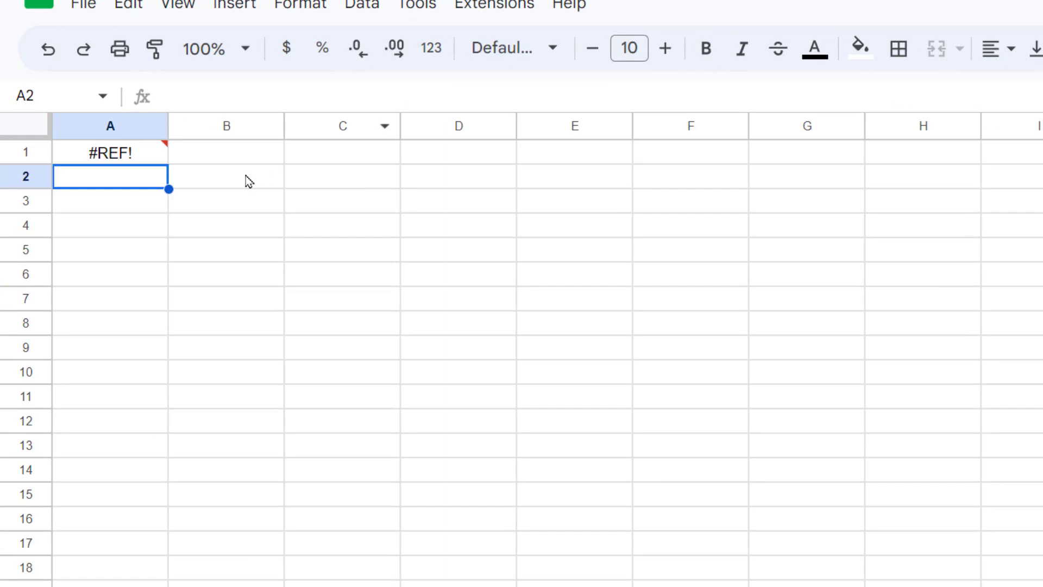
mouse_move(151, 160)
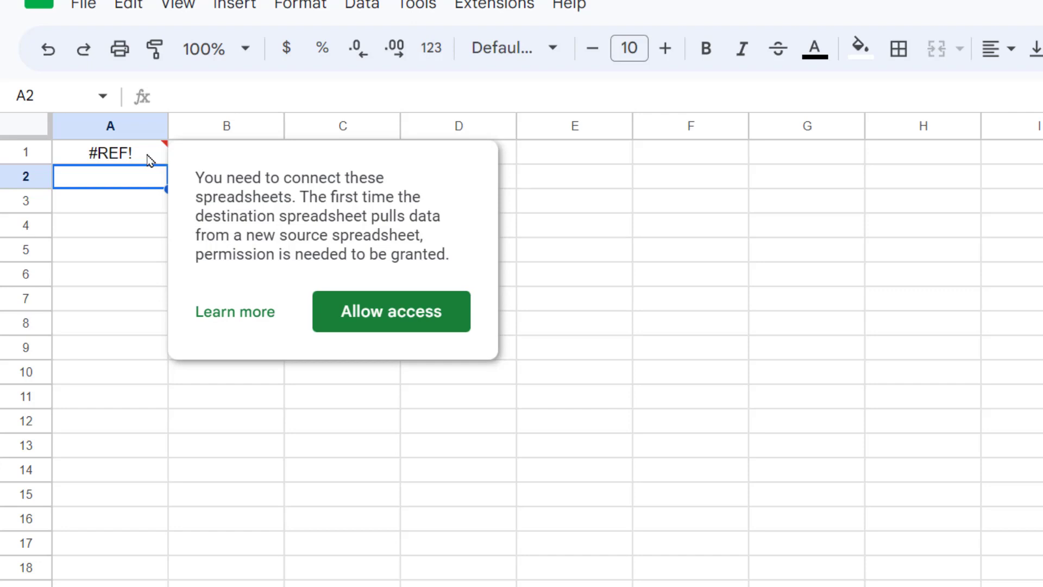
click(397, 313)
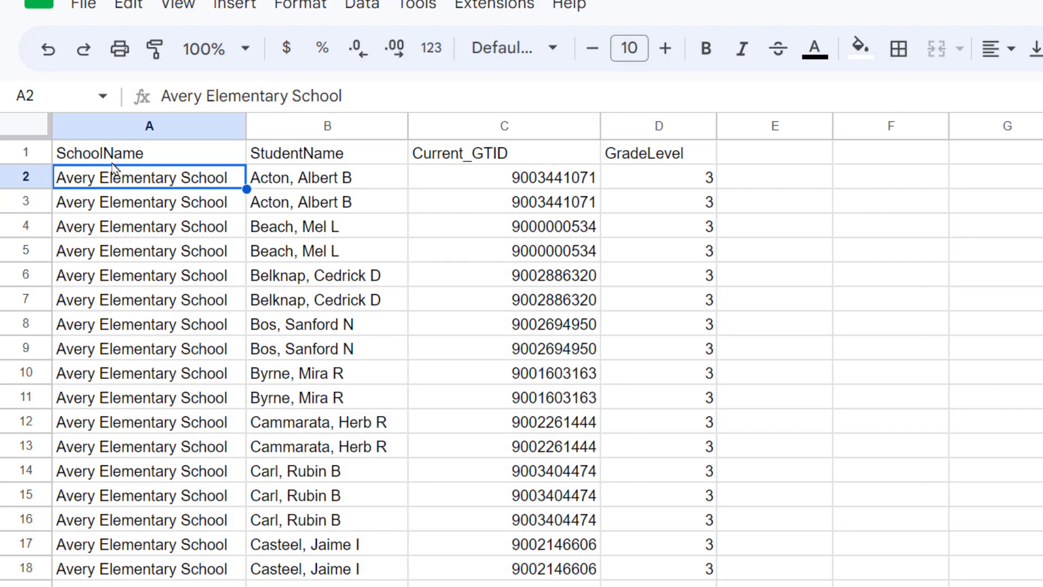
- Change the IMPORTRANGE range in A1 to A2:D5, and reopen its end to A2:D
click(128, 159)
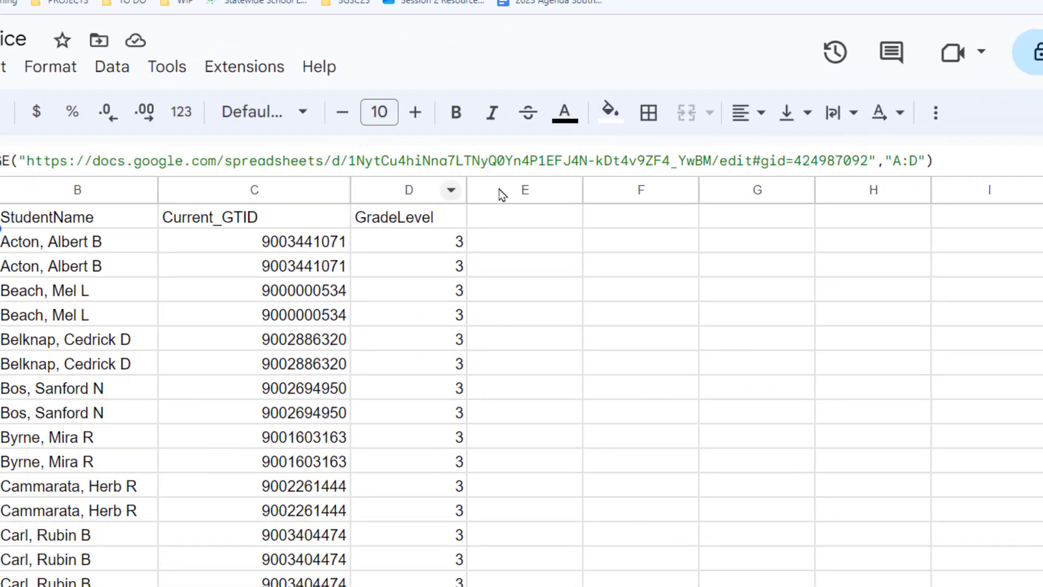
click(900, 160)
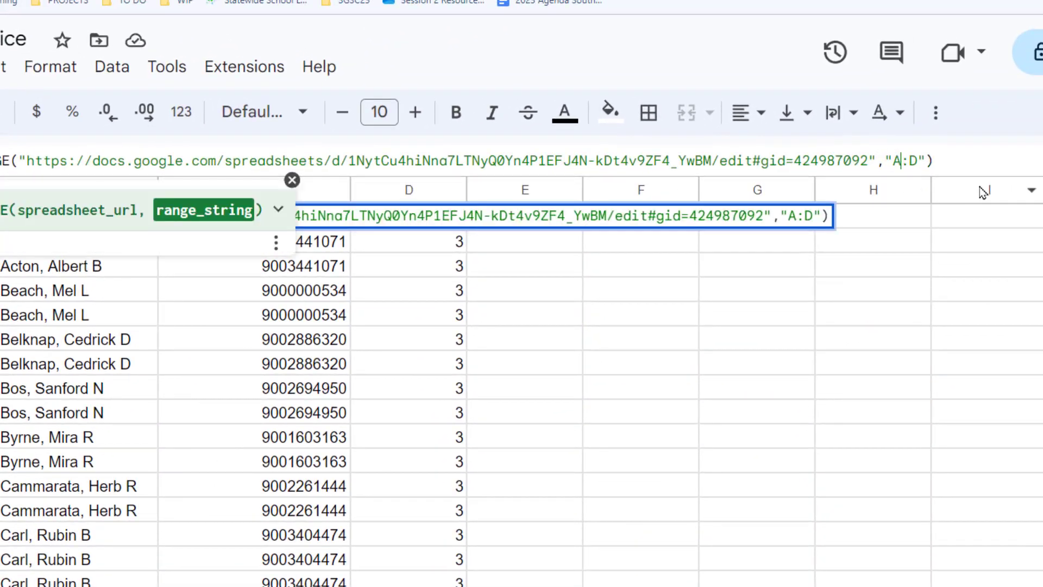
text(2)
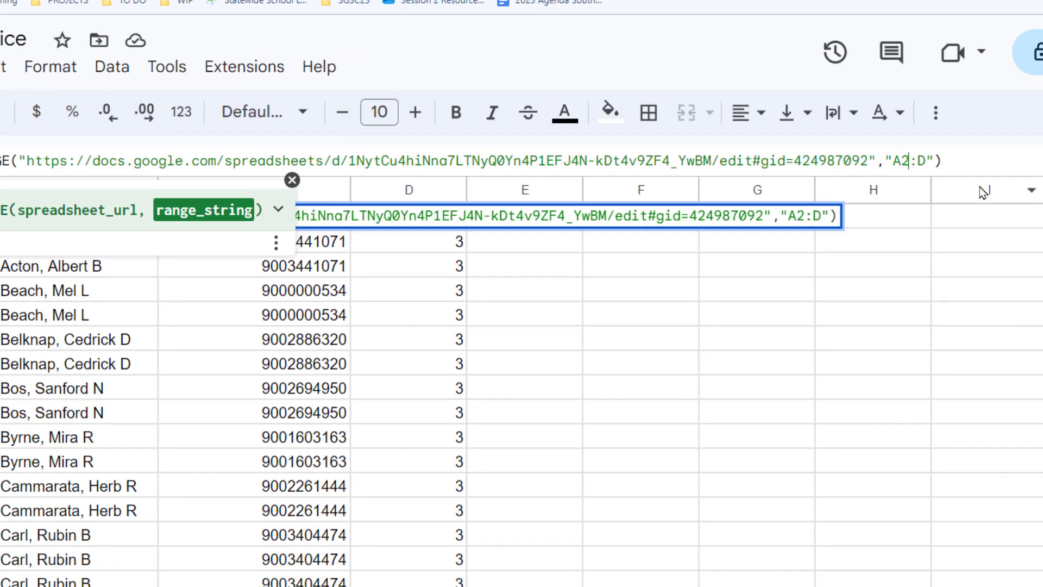
click(926, 160)
text(5)
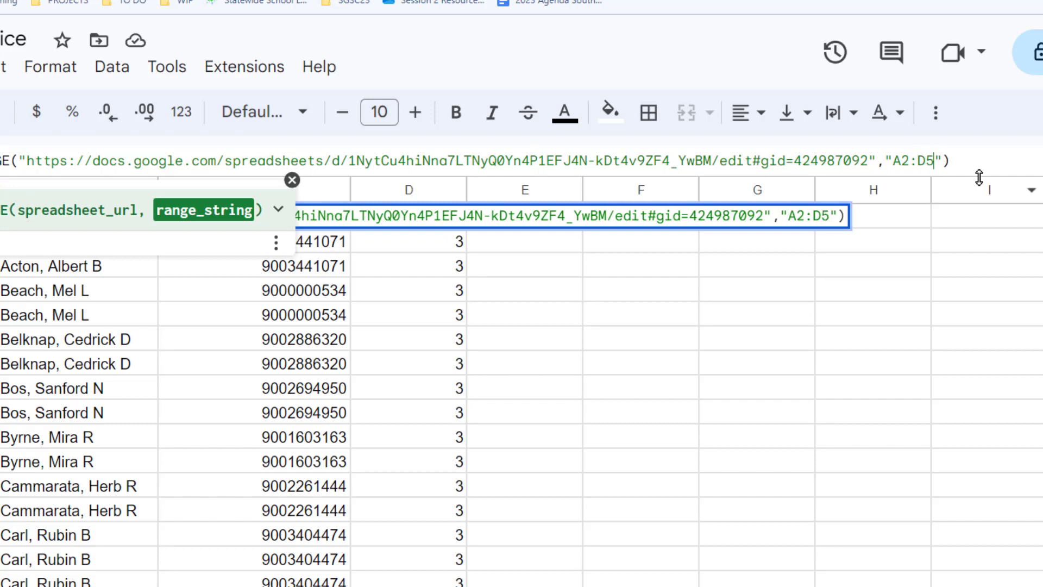
key(Return)
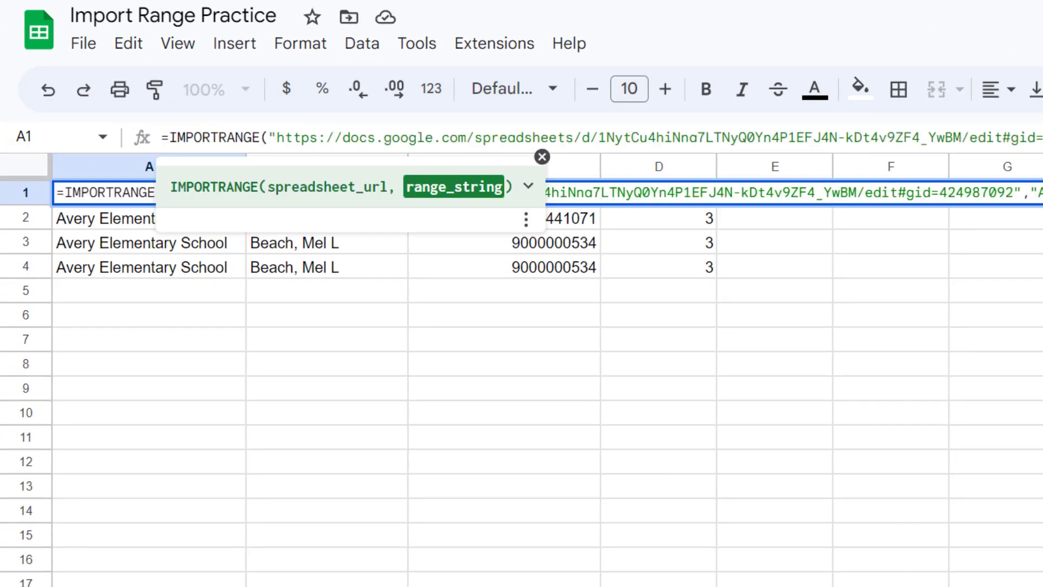
key(Return)
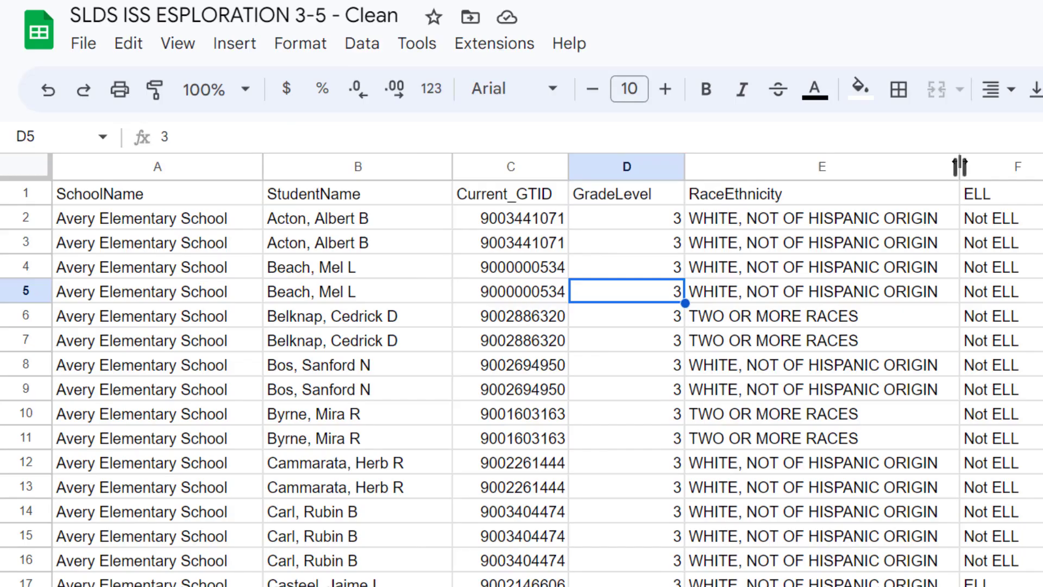
- In the SLDS roster spreadsheet, narrow the RaceEthnicity column and move the Lexile_Score column directly after GradeLevel
drag(957, 162, 843, 163)
scroll(1036, 234, right, 3)
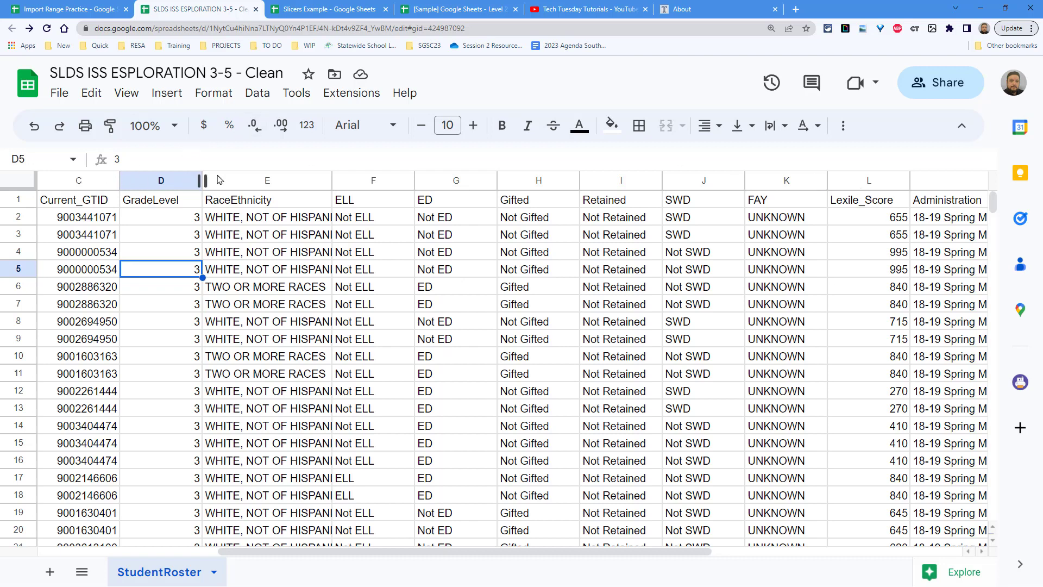
click(862, 181)
drag(866, 182, 242, 175)
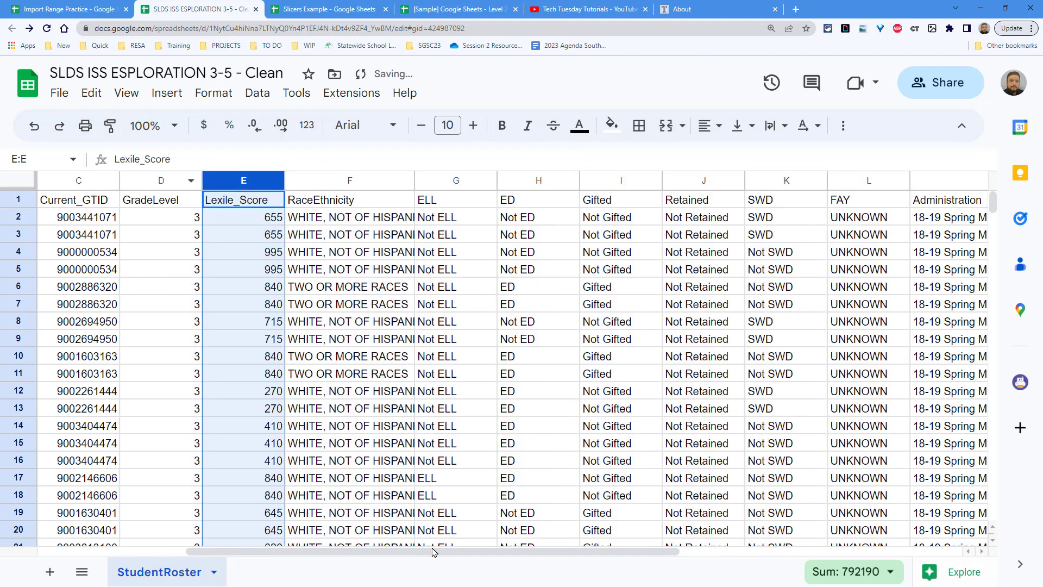
drag(433, 552, 285, 552)
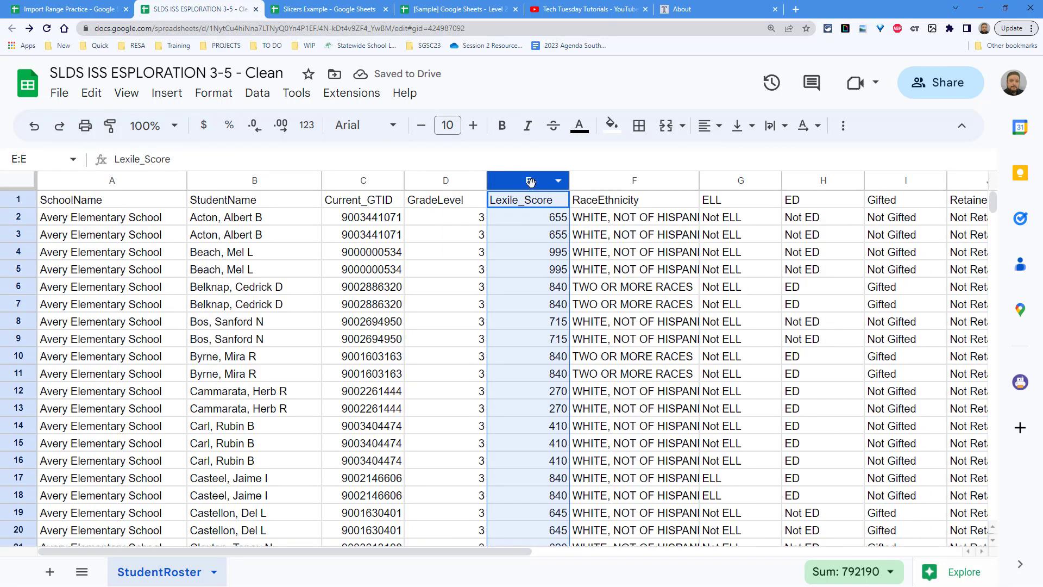
click(512, 287)
- Extend the IMPORTRANGE range in A1 of Import Range Practice to A2:E
click(71, 9)
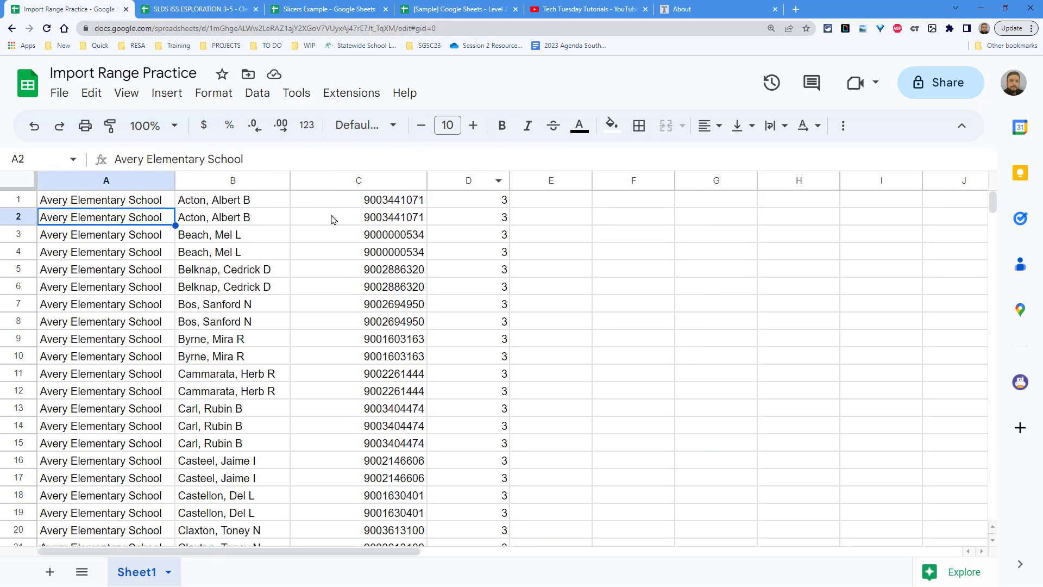
key(Up)
click(833, 159)
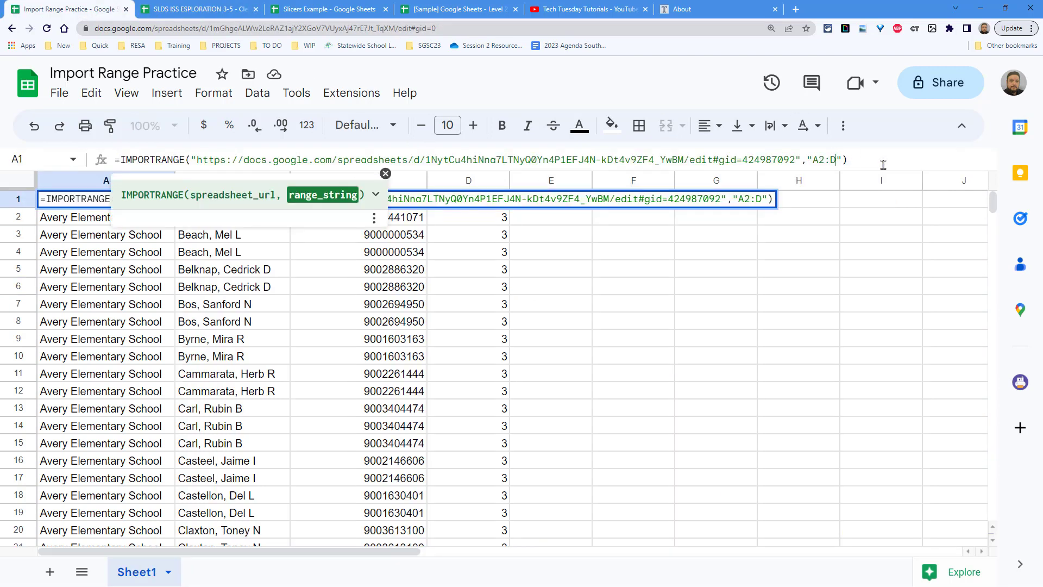
key(BackSpace)
text(E)
key(Return)
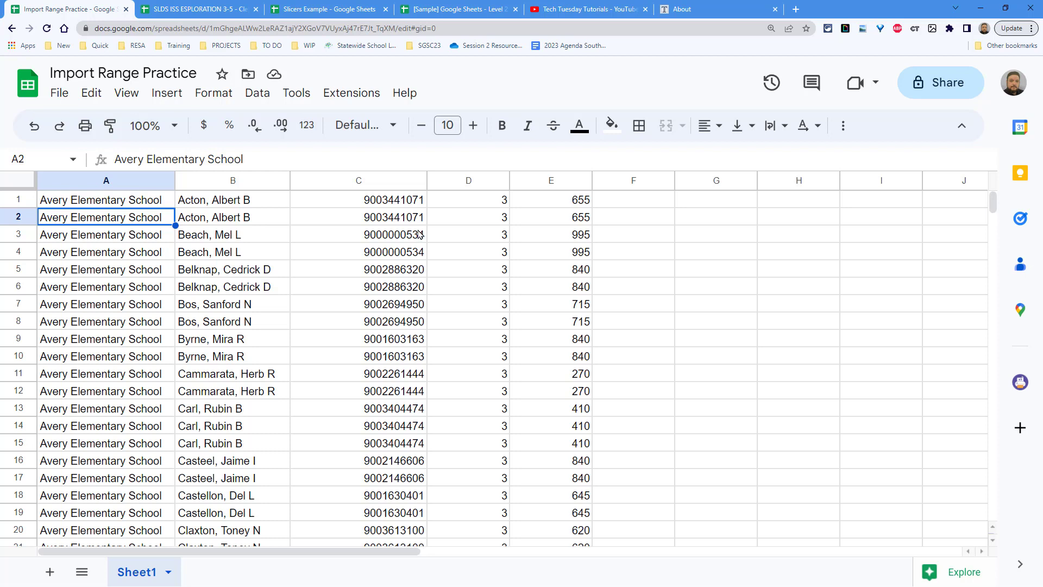
- Insert one blank row above the imported data and select its first cell
click(90, 204)
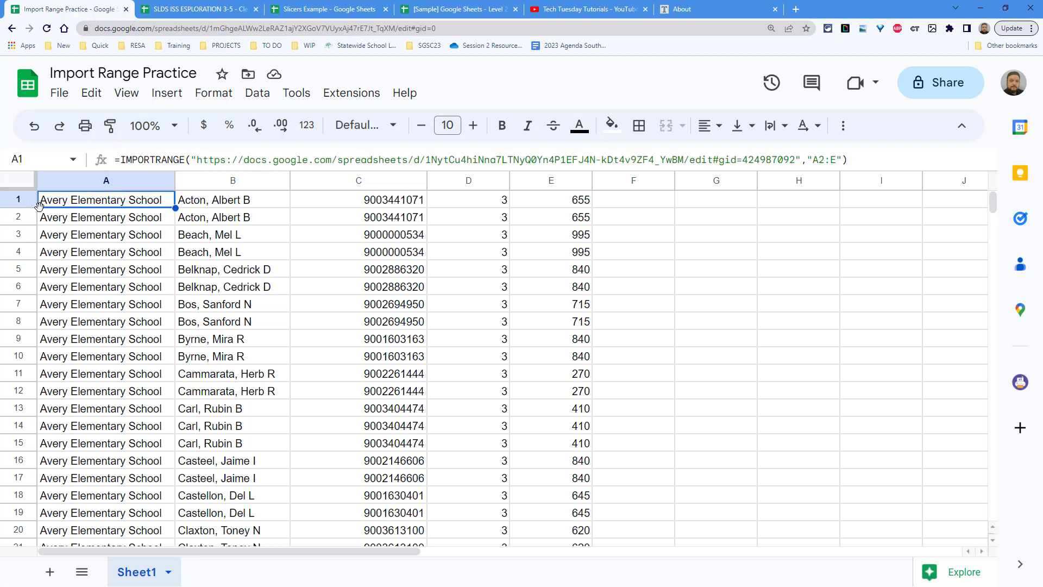
right_click(21, 201)
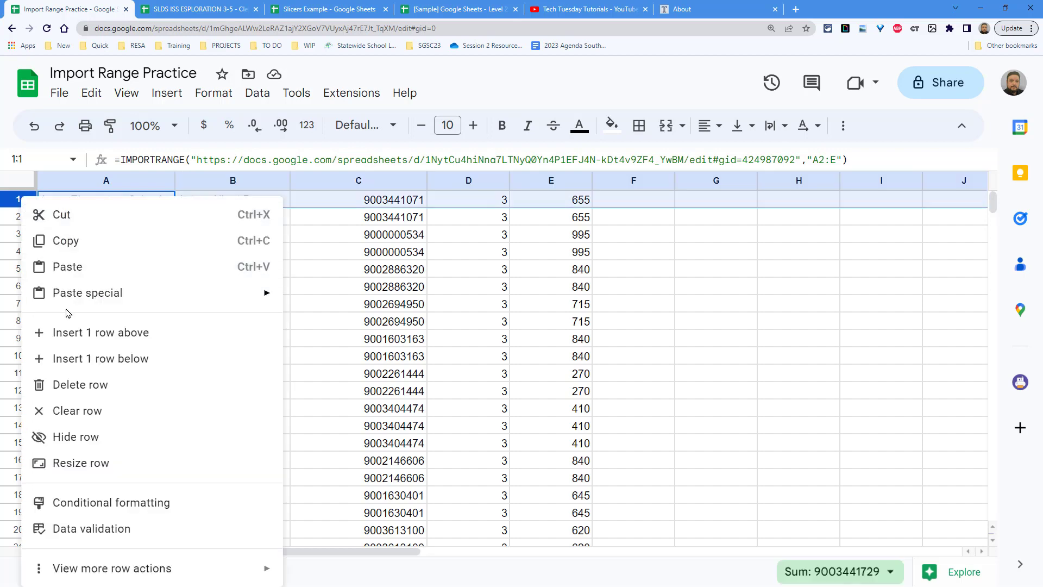
click(87, 329)
click(74, 202)
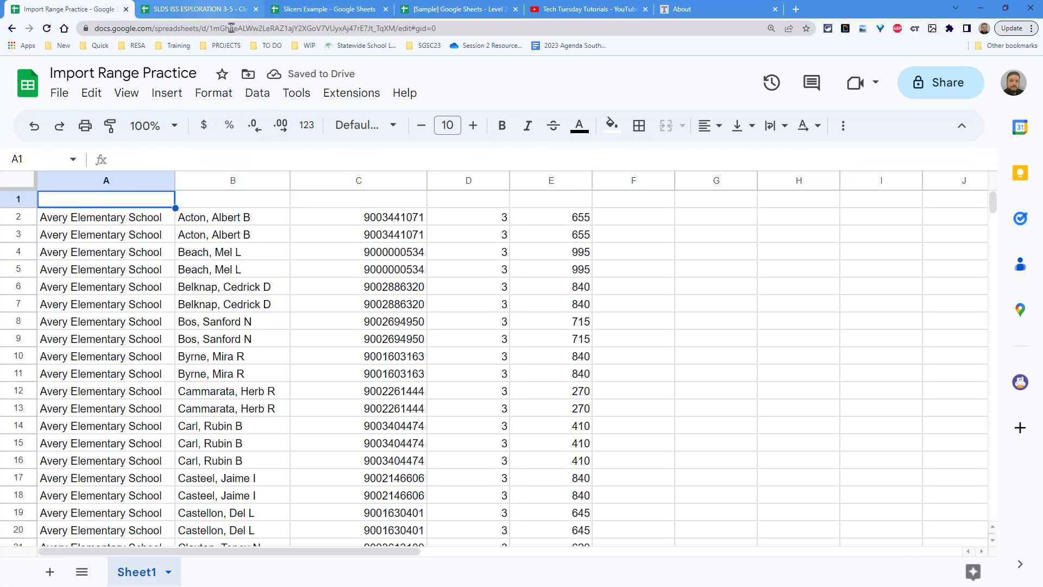
- Copy the headers SchoolName through Lexile_Score (A1:E1) from the SLDS roster into row 1 of Import Range Practice
click(196, 9)
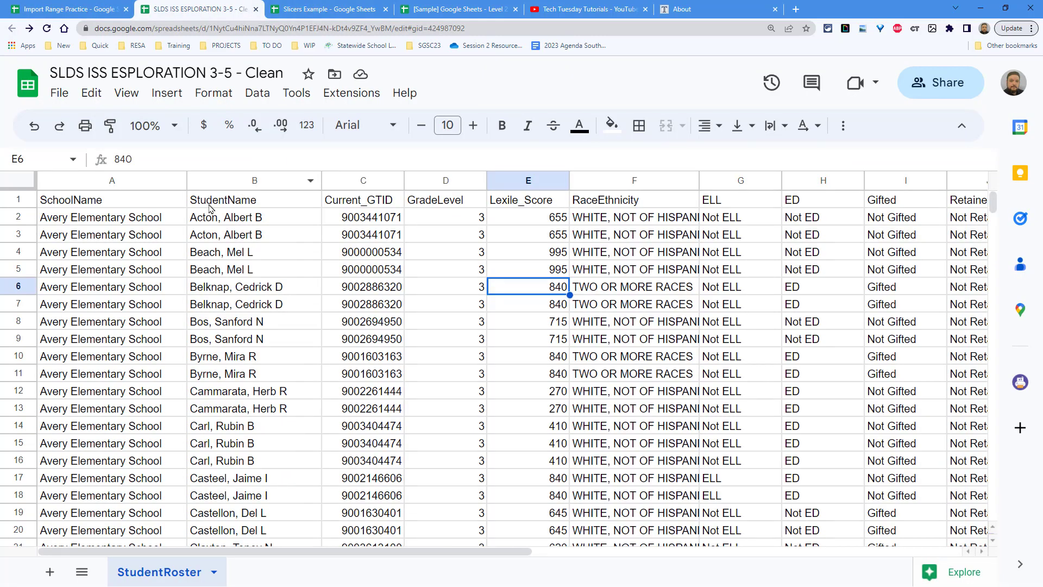
click(271, 204)
drag(112, 210, 538, 201)
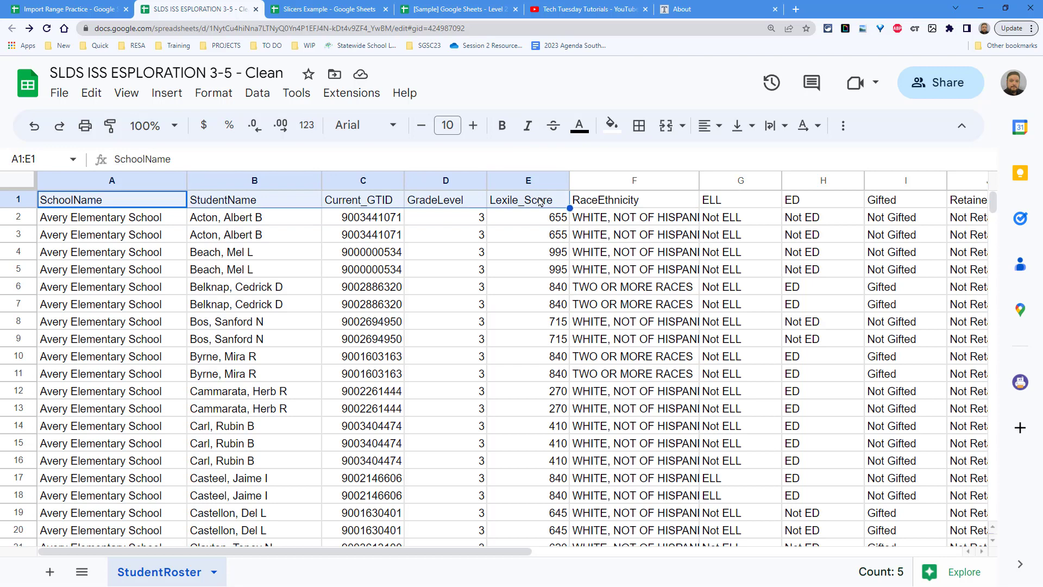
key(ctrl+c)
click(108, 8)
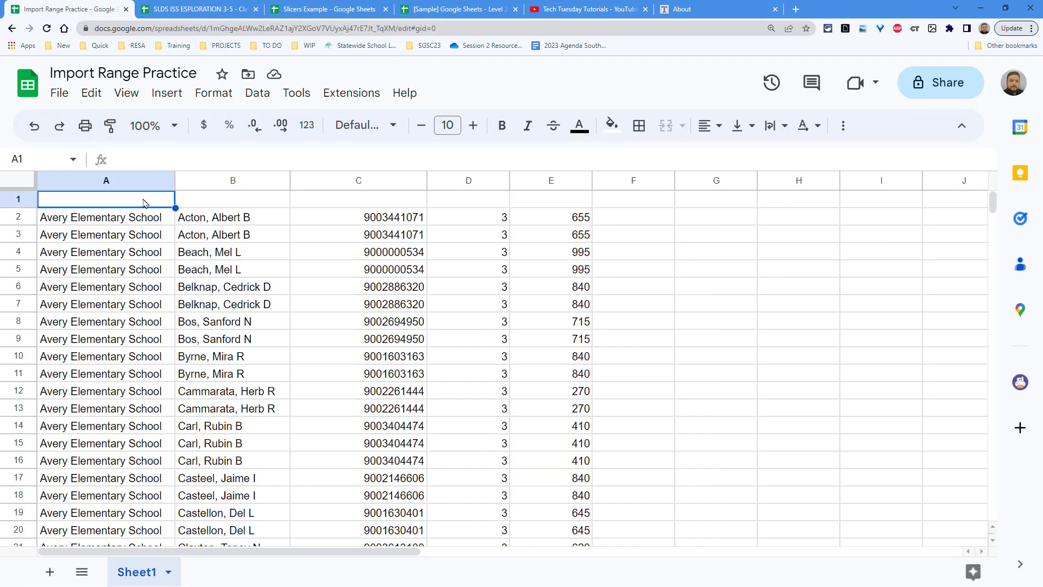
key(ctrl+v)
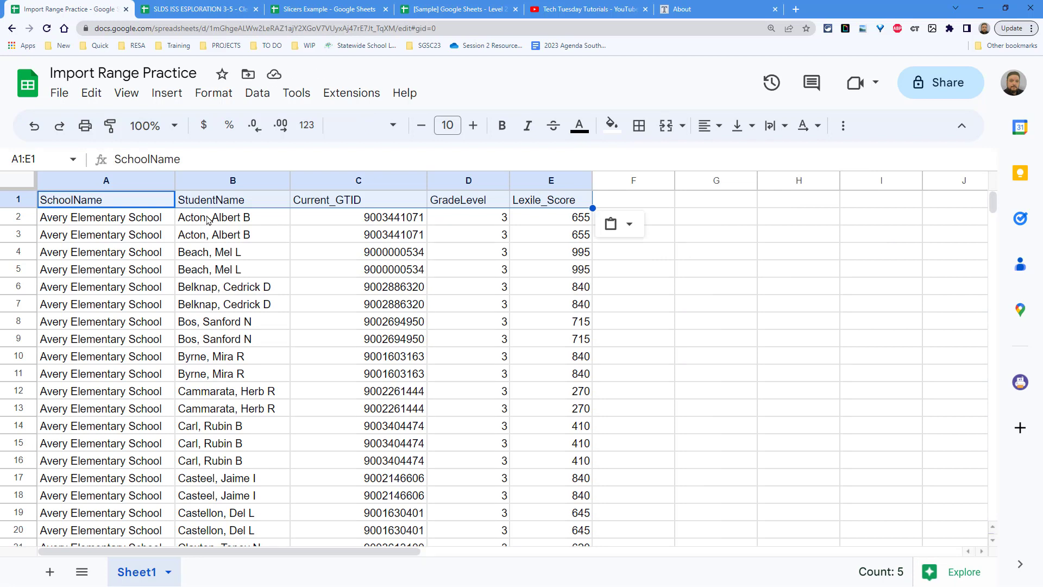
- Rename the row 1 headers to Student Name, Current GTID, School Name and Lexile Score, and freeze the header row
double_click(241, 202)
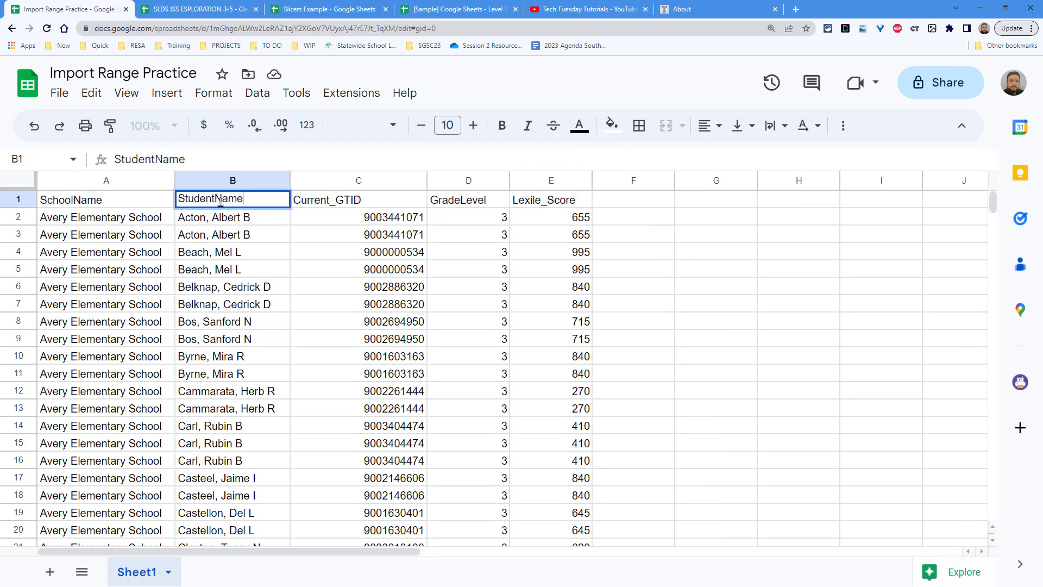
double_click(334, 201)
key(BackSpace)
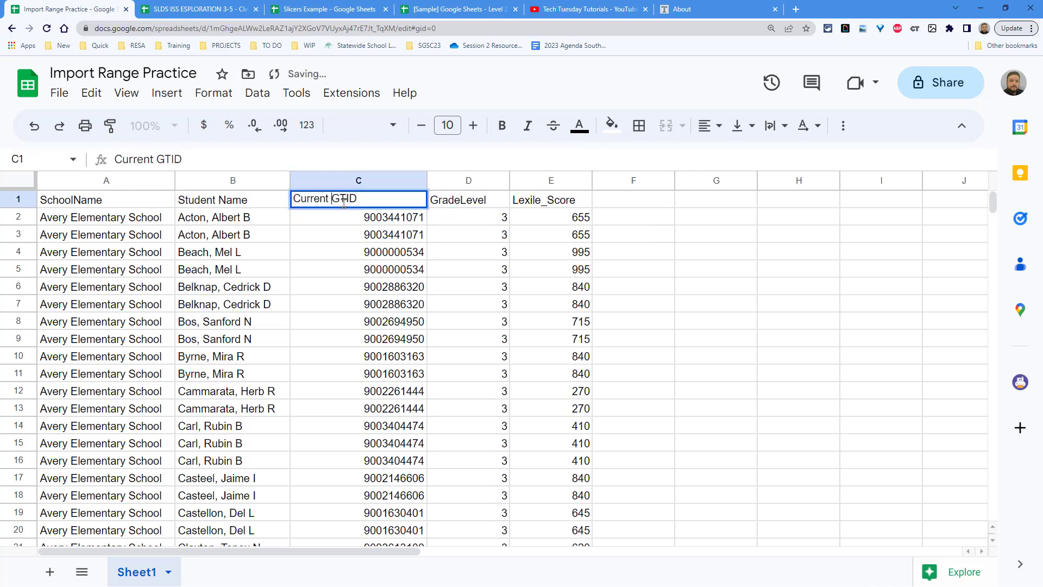
double_click(82, 200)
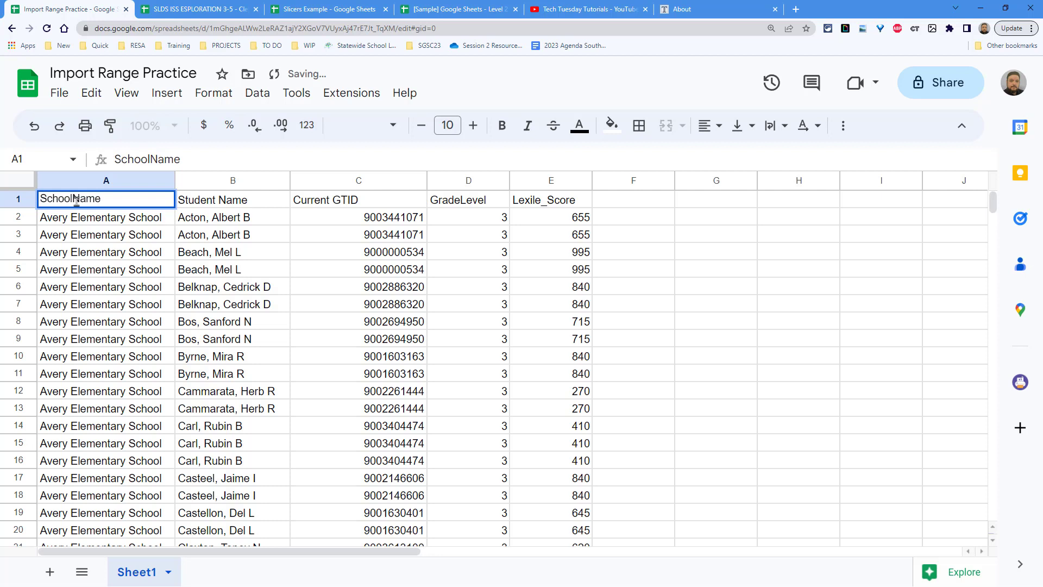
click(287, 205)
click(491, 202)
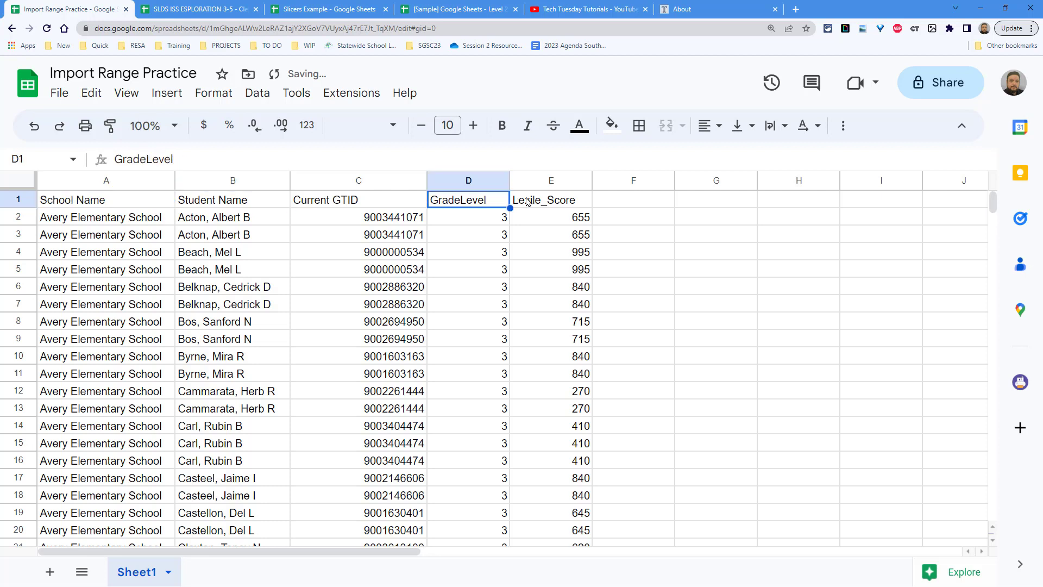
double_click(545, 201)
key(BackSpace)
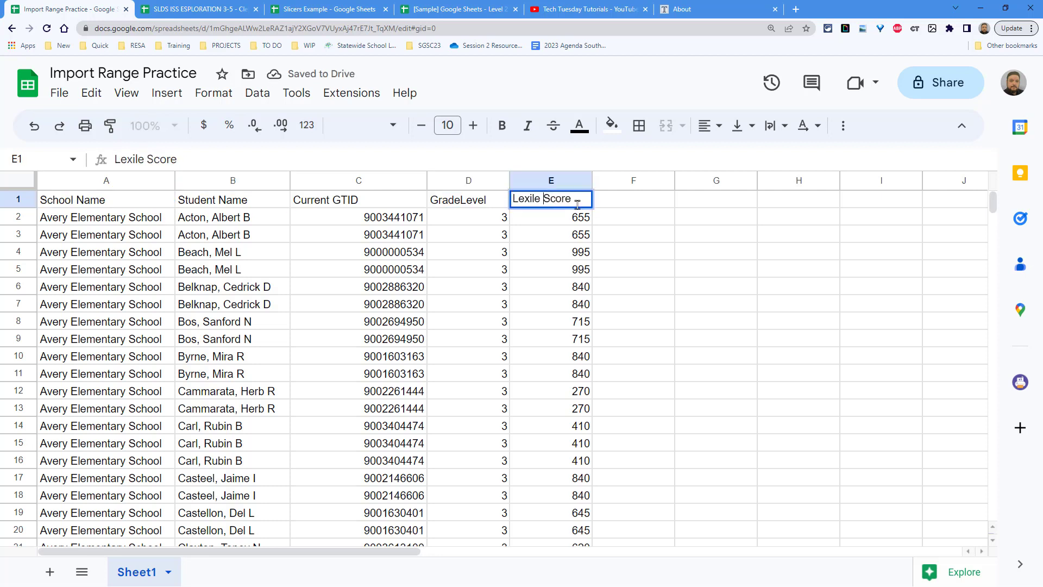
click(537, 229)
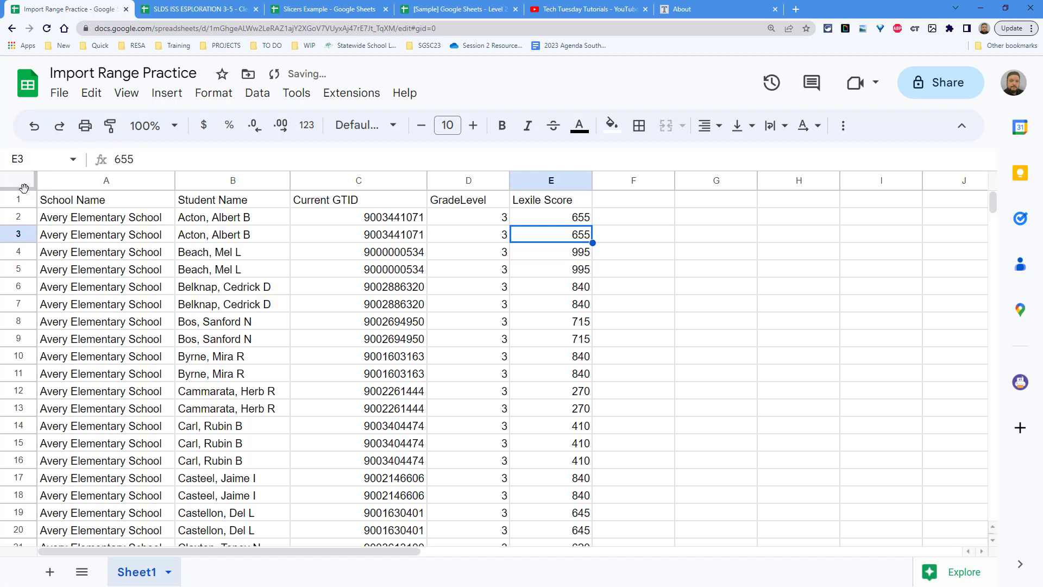
drag(24, 188, 20, 209)
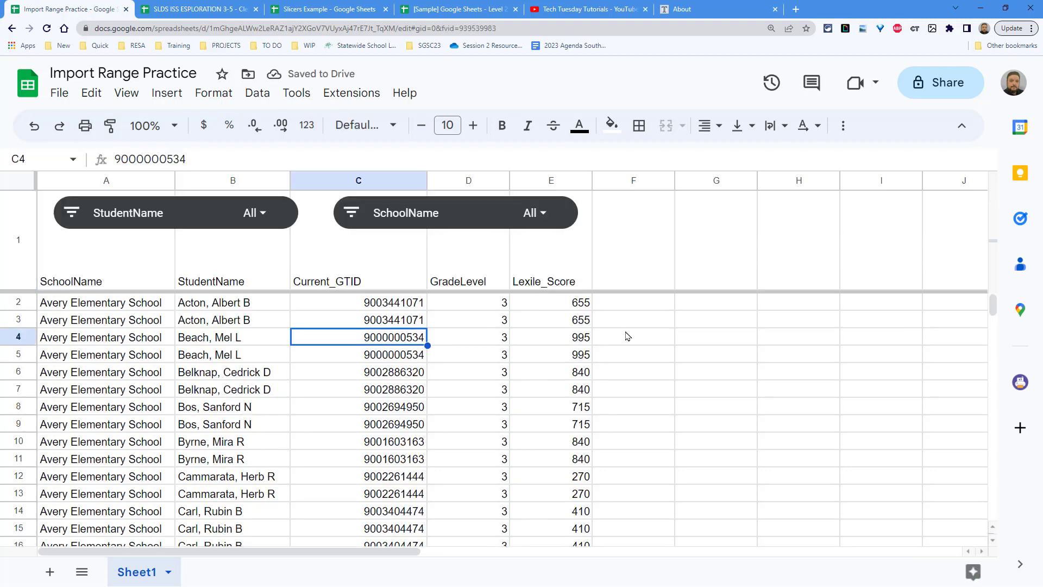
- Filter the SchoolName slicer to show only Columbus Elem School
click(626, 335)
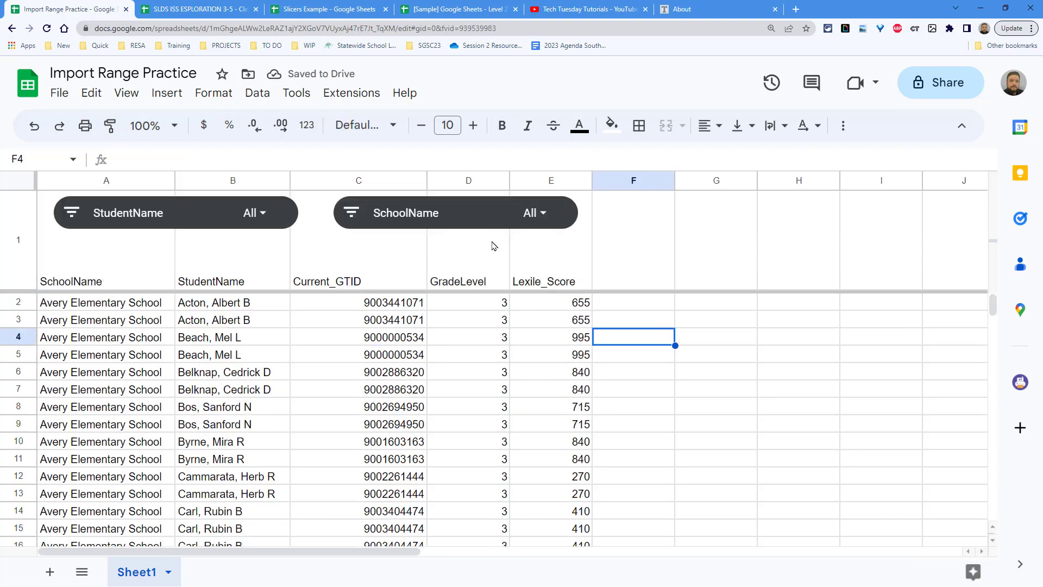
click(554, 214)
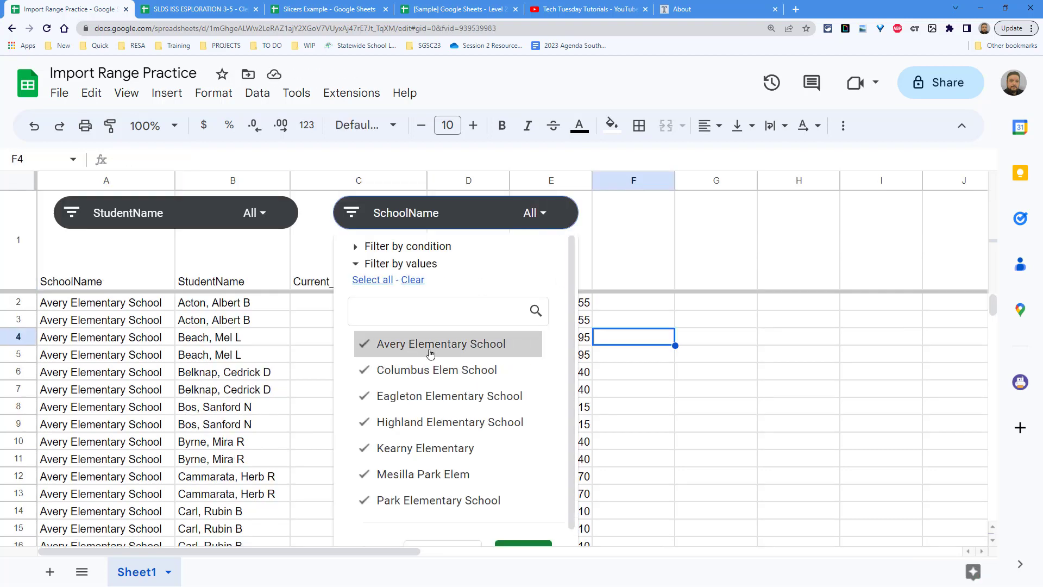
click(417, 283)
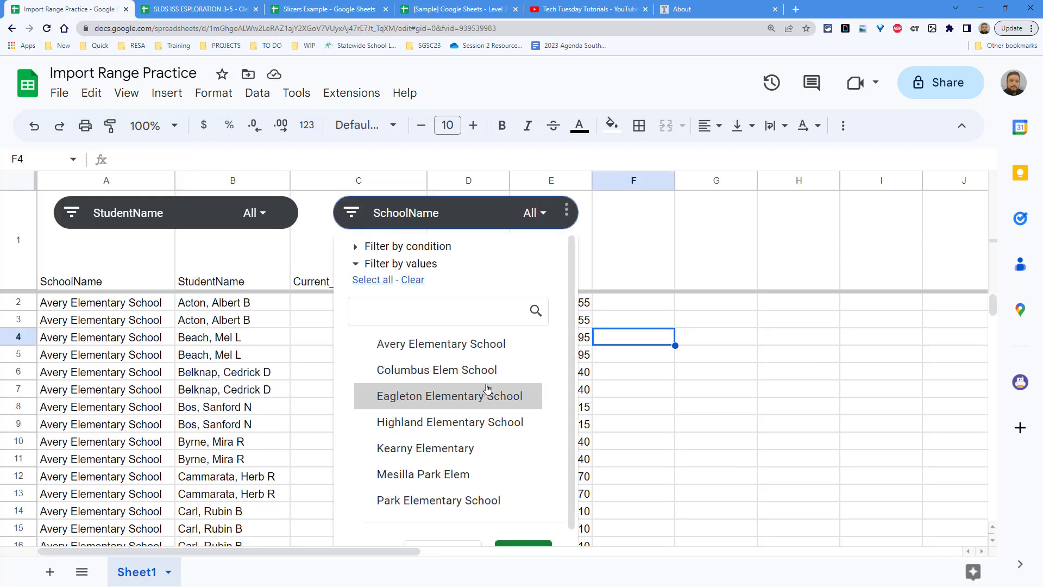
click(437, 370)
scroll(554, 486, down, 1)
click(522, 540)
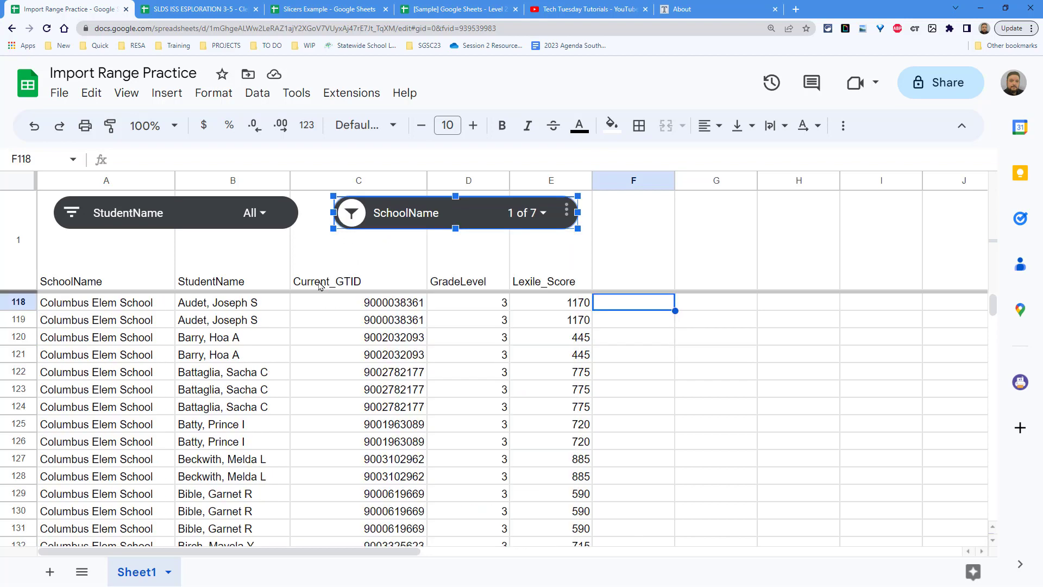
- Filter the StudentName slicer to show only the eighth student in its list
click(253, 223)
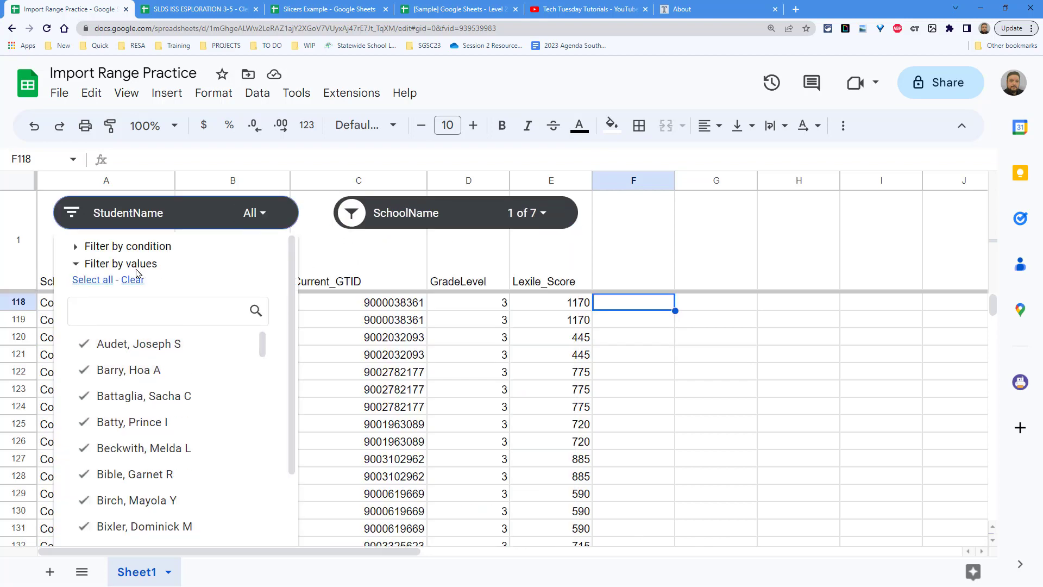
click(134, 276)
click(161, 402)
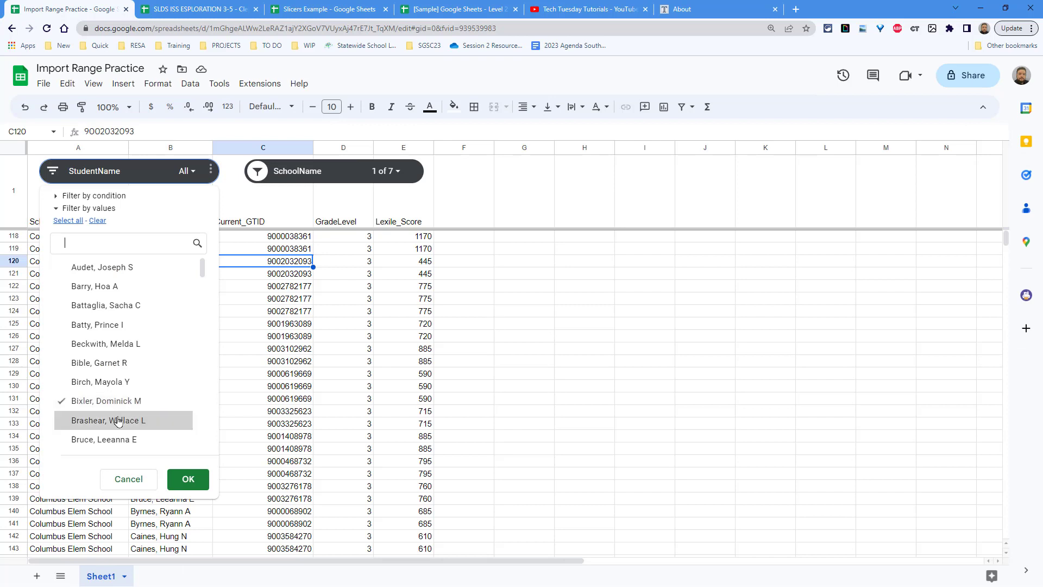
click(197, 481)
click(205, 312)
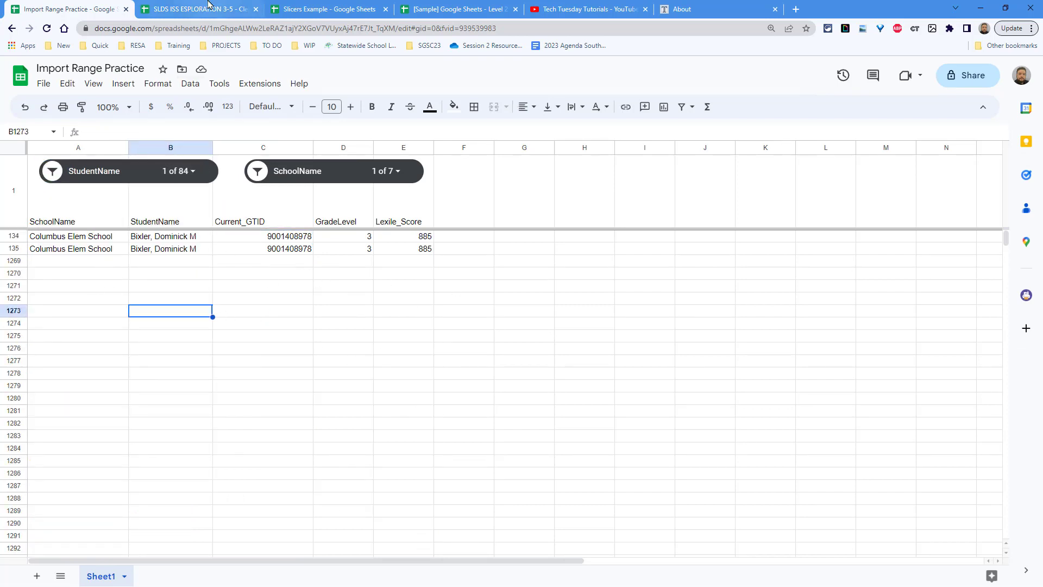
- Look over the source roster in the SLDS spreadsheet and return to Import Range Practice
click(163, 9)
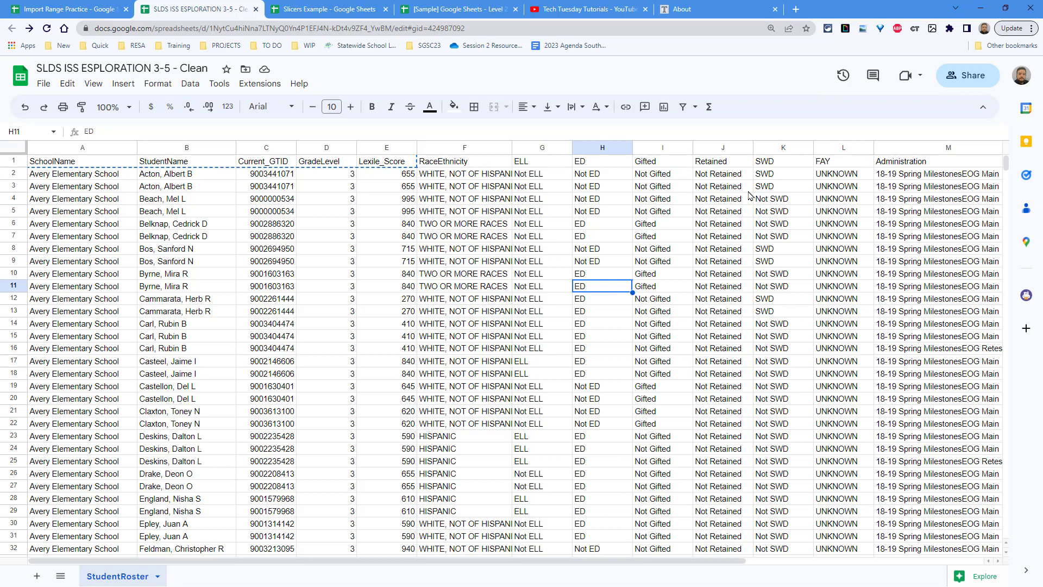
click(130, 12)
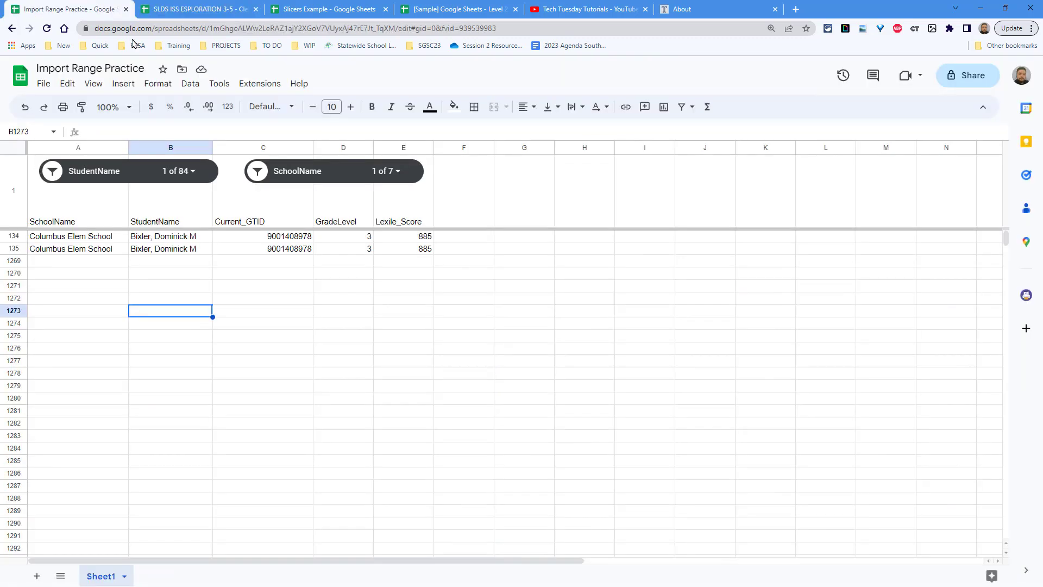
click(227, 289)
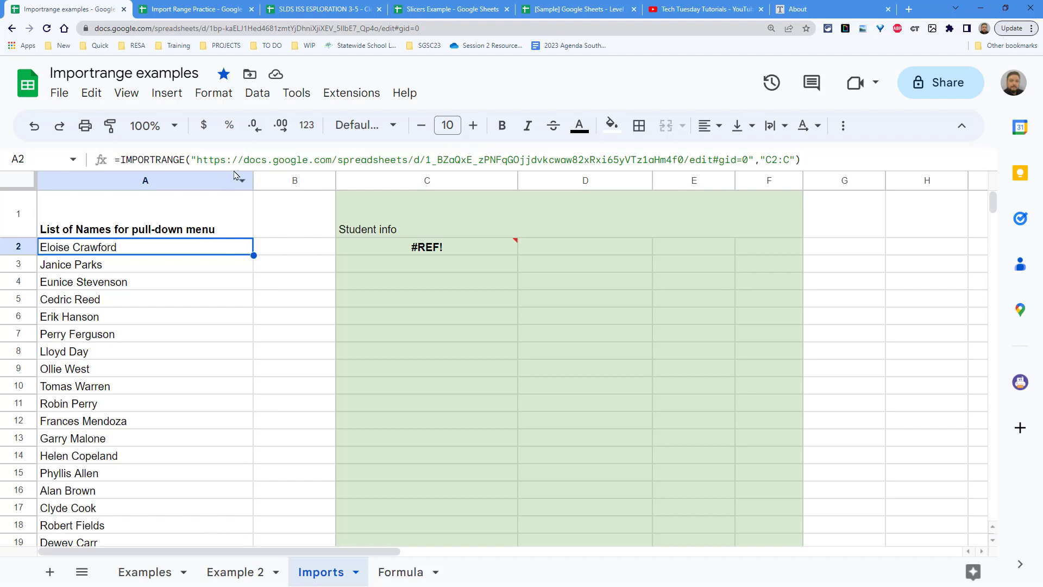
- In Importrange examples, limit the IMPORTRANGE range in A2 of the Imports sheet to C2:C10 and select the imported names A2:A10
click(783, 158)
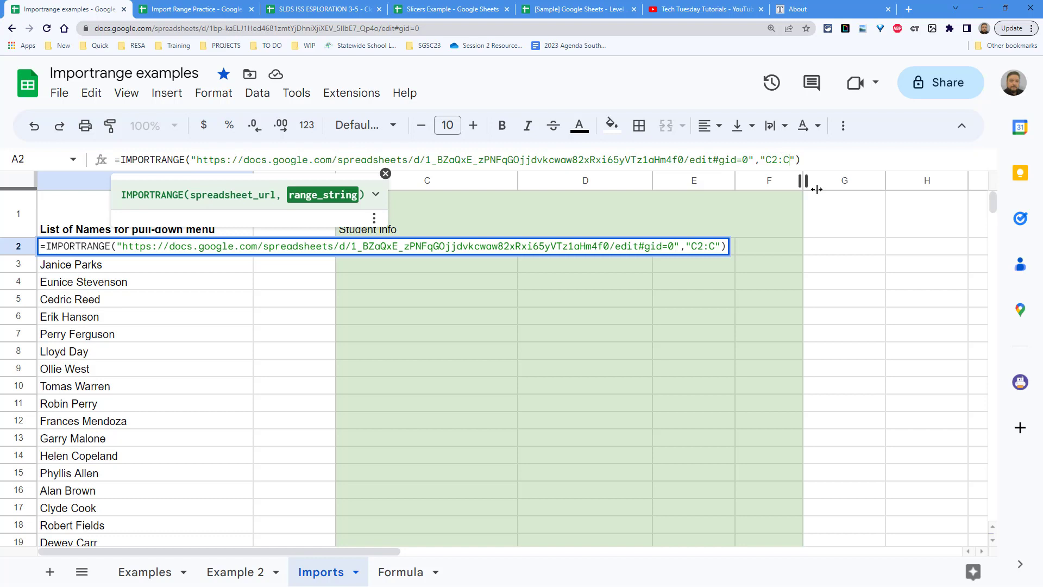
text(0)
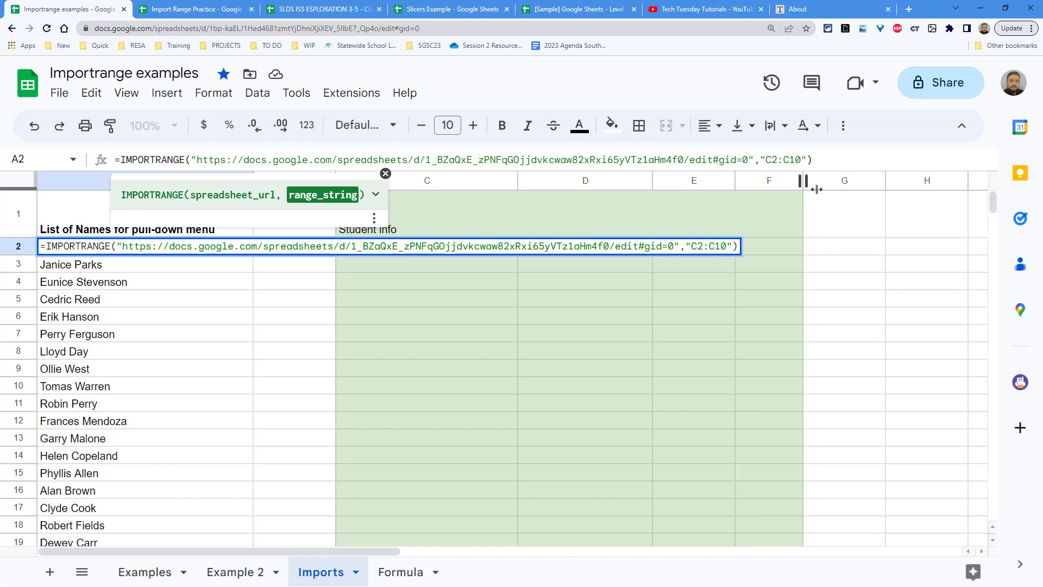
key(Return)
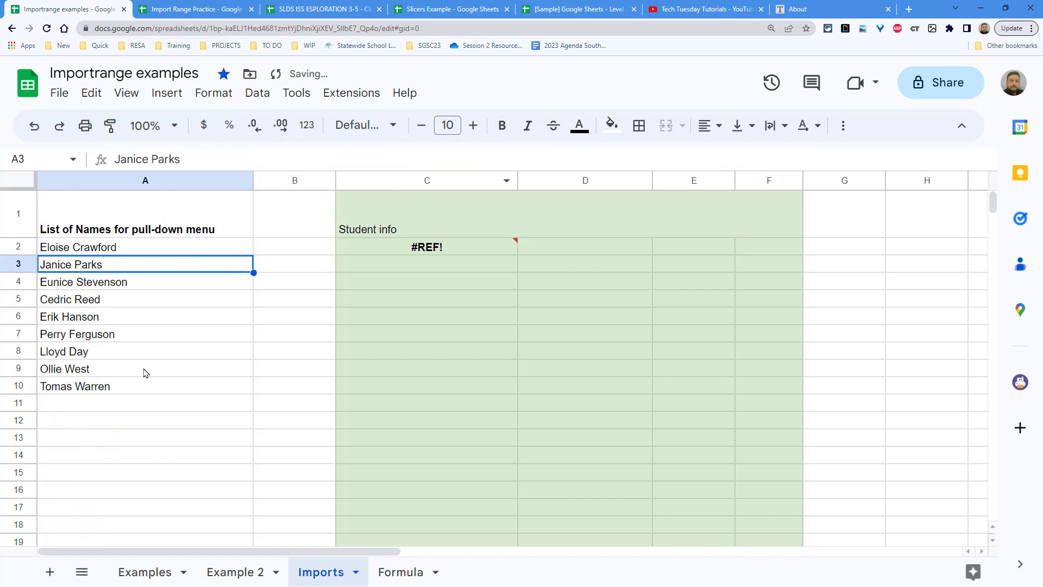
drag(115, 253, 118, 384)
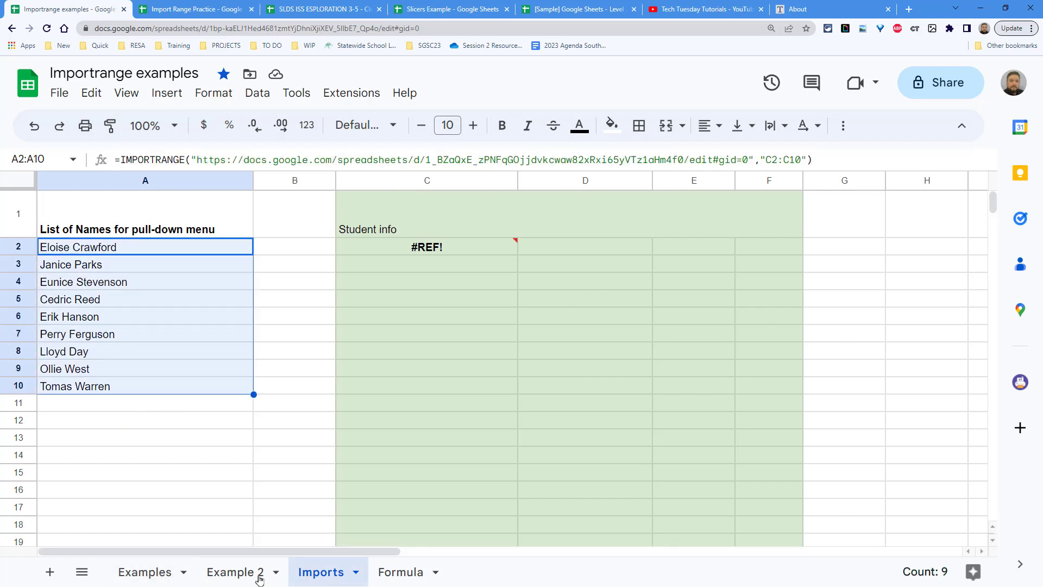
- On the Examples sheet, enter the heading Names in A1 and fill cell A2 with pale yellow
click(162, 572)
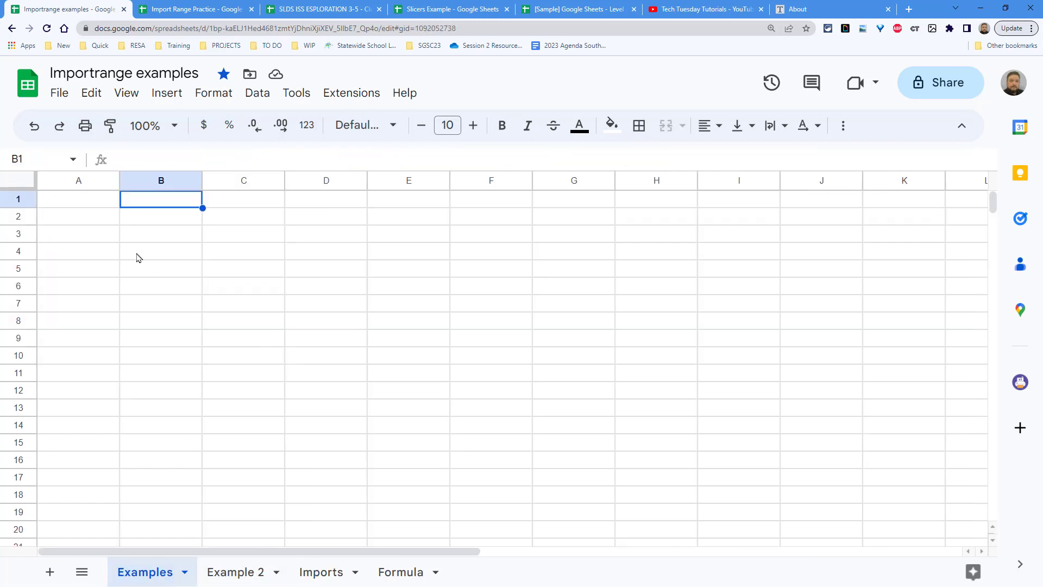
click(86, 205)
text(Names)
key(Return)
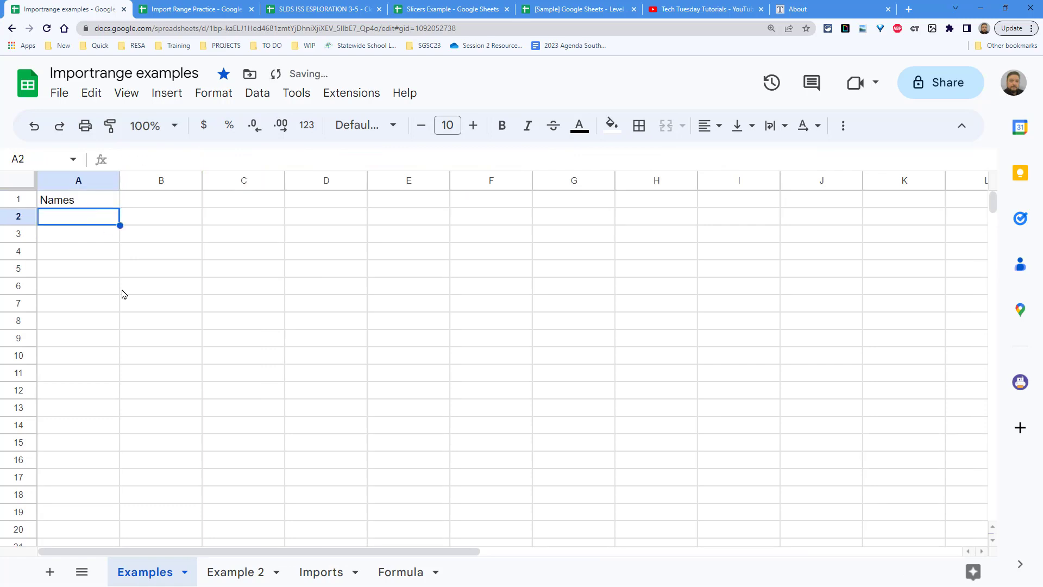
click(611, 125)
click(669, 220)
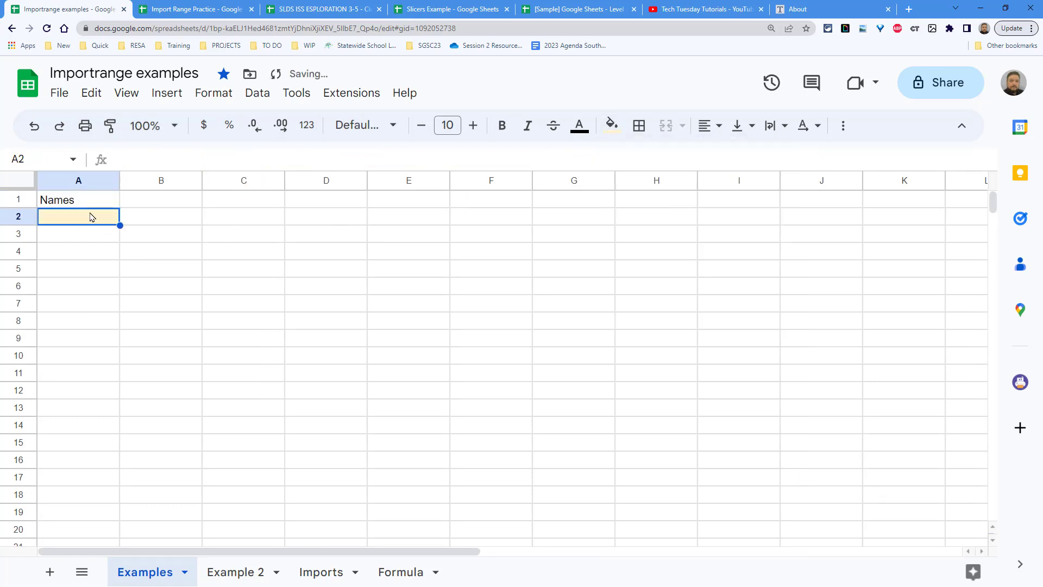
- Add a data validation rule to A2 of the Examples sheet with the criteria Dropdown (from a range)
click(256, 93)
click(332, 432)
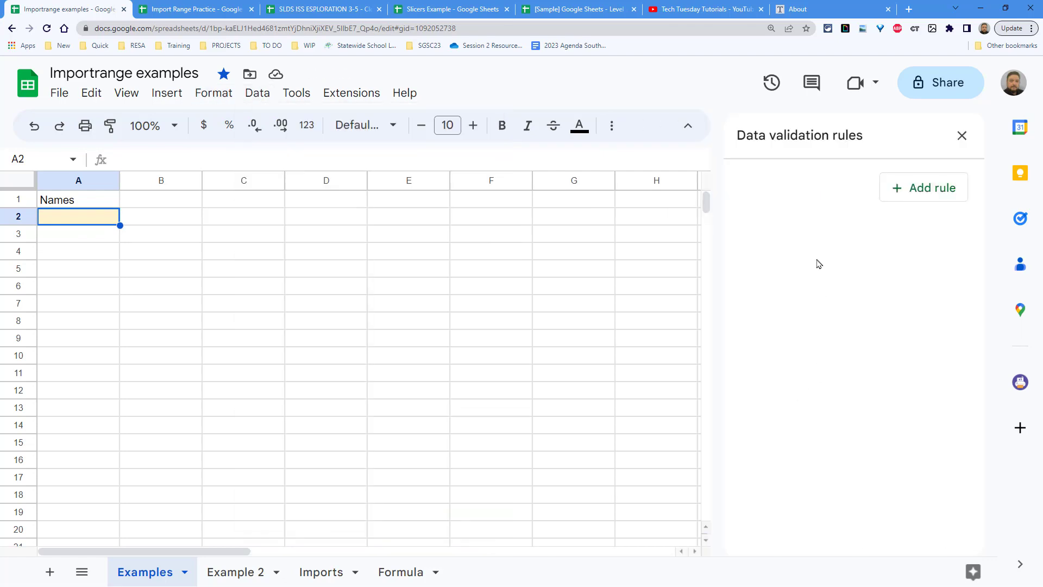
click(912, 189)
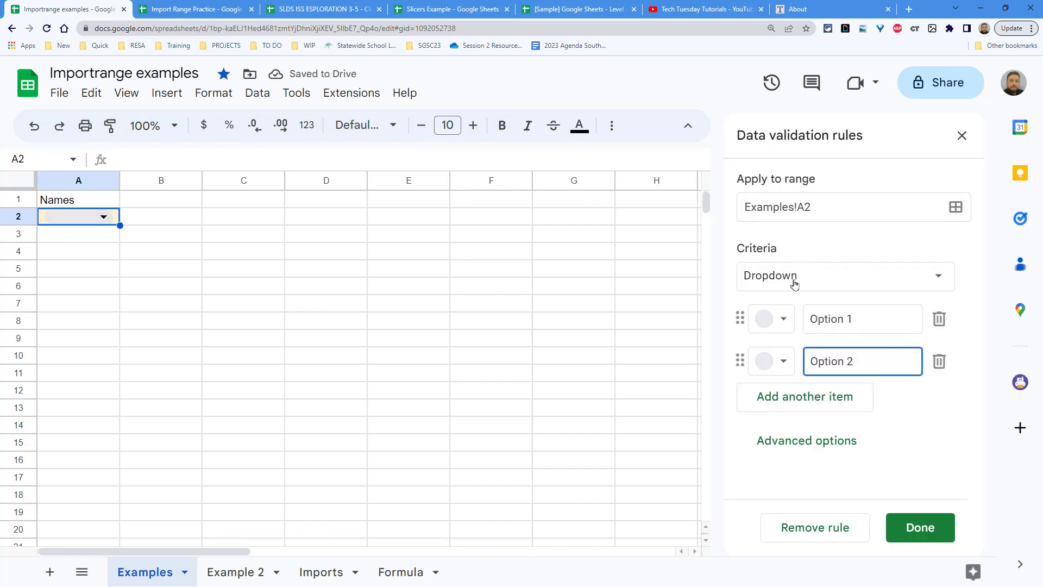
click(820, 279)
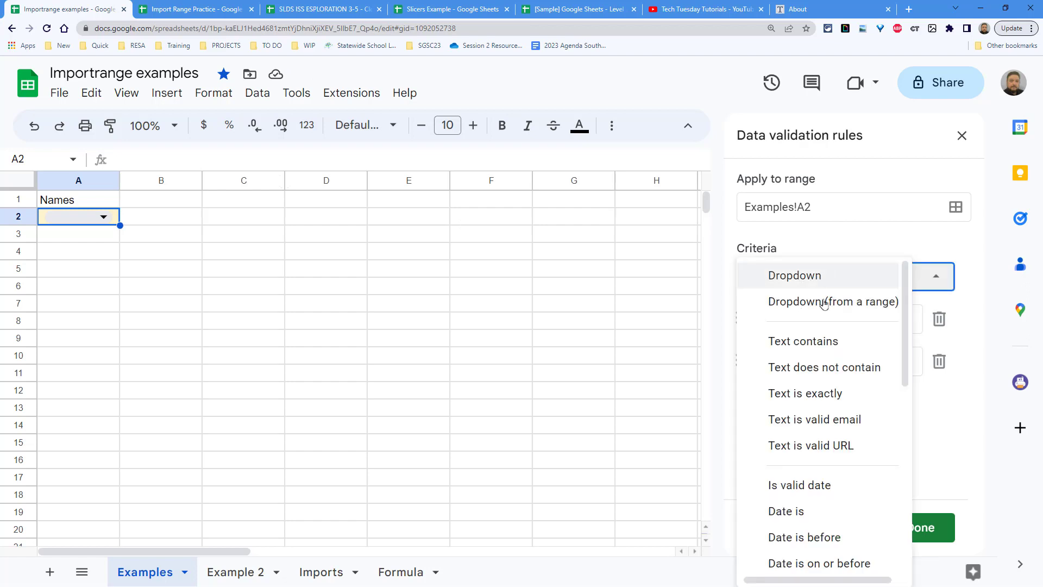
click(810, 302)
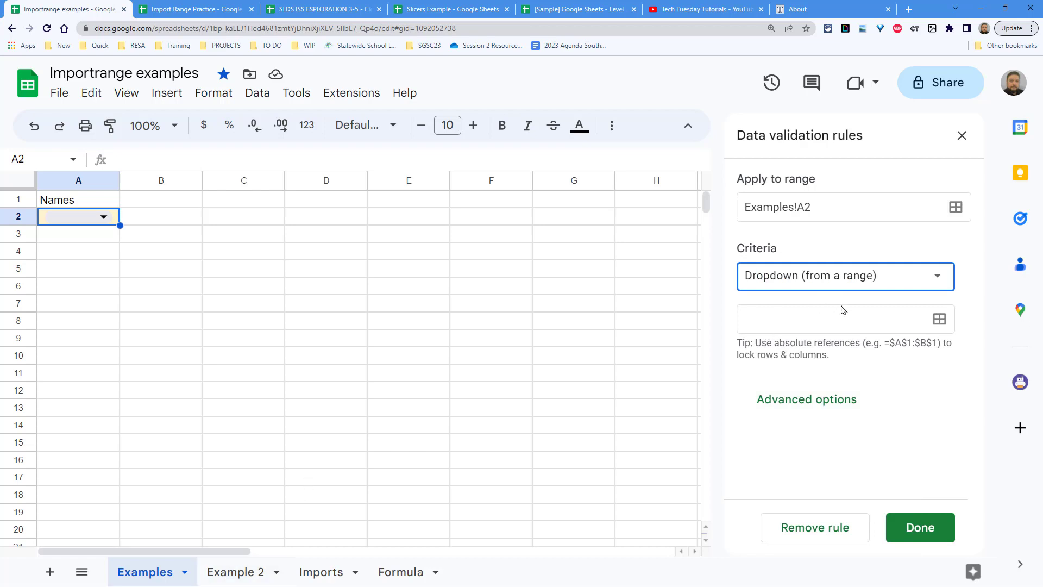
- Set the dropdown's source range to Imports!A2:A10 and review the items it offers
click(939, 321)
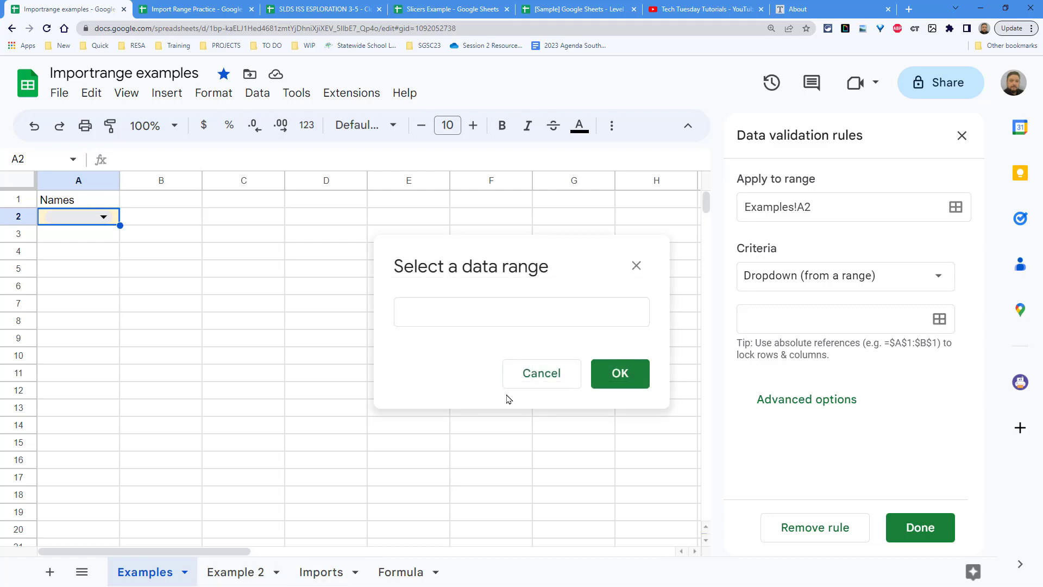
click(350, 580)
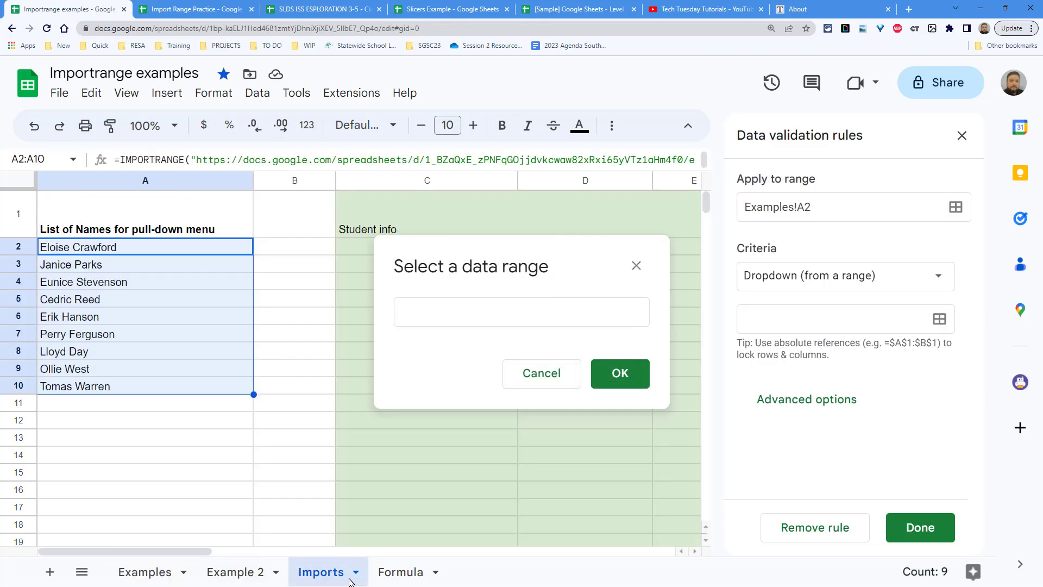
drag(201, 251, 207, 399)
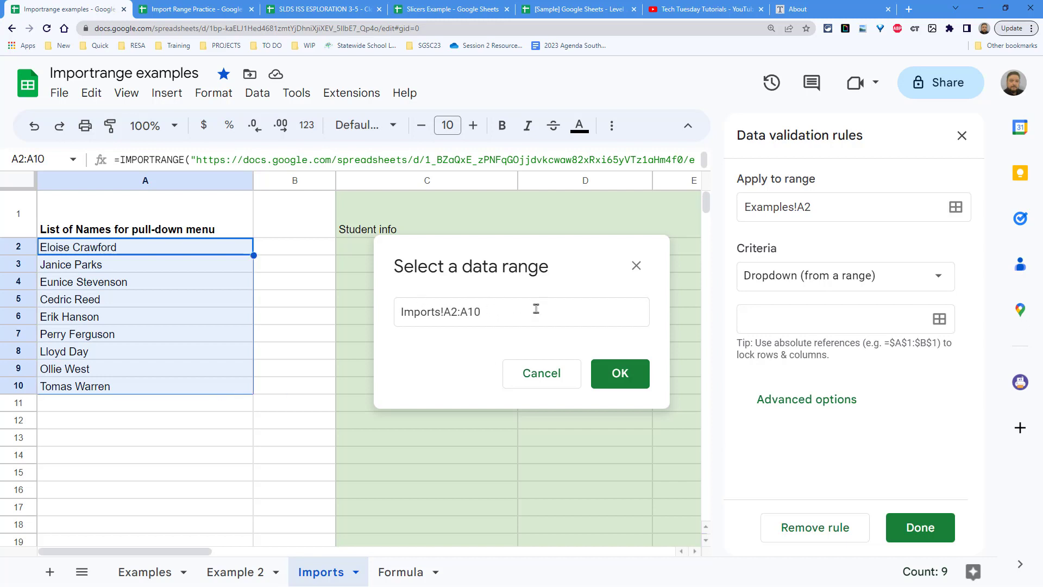
click(618, 373)
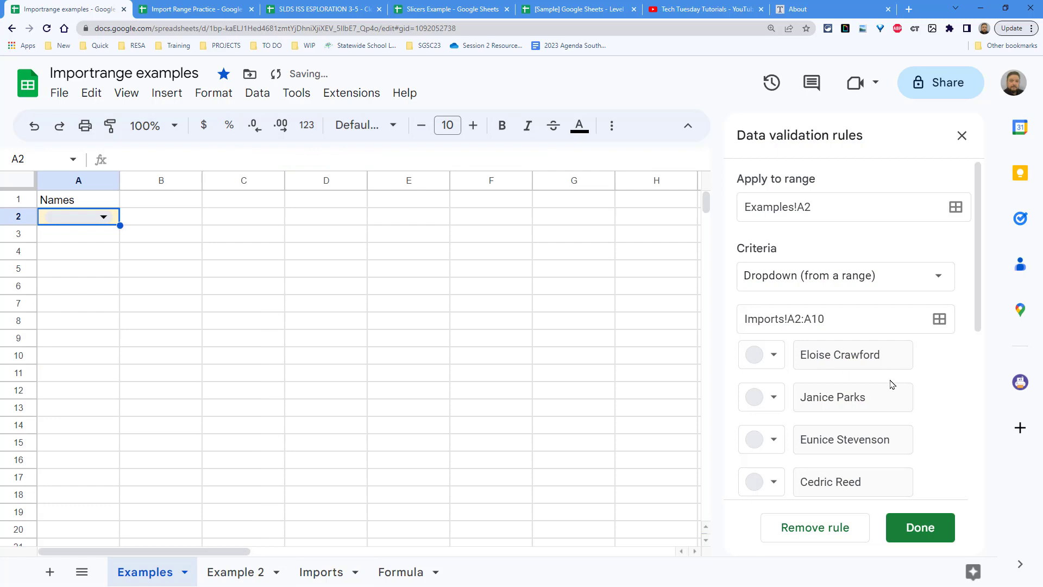
scroll(939, 372, down, 4)
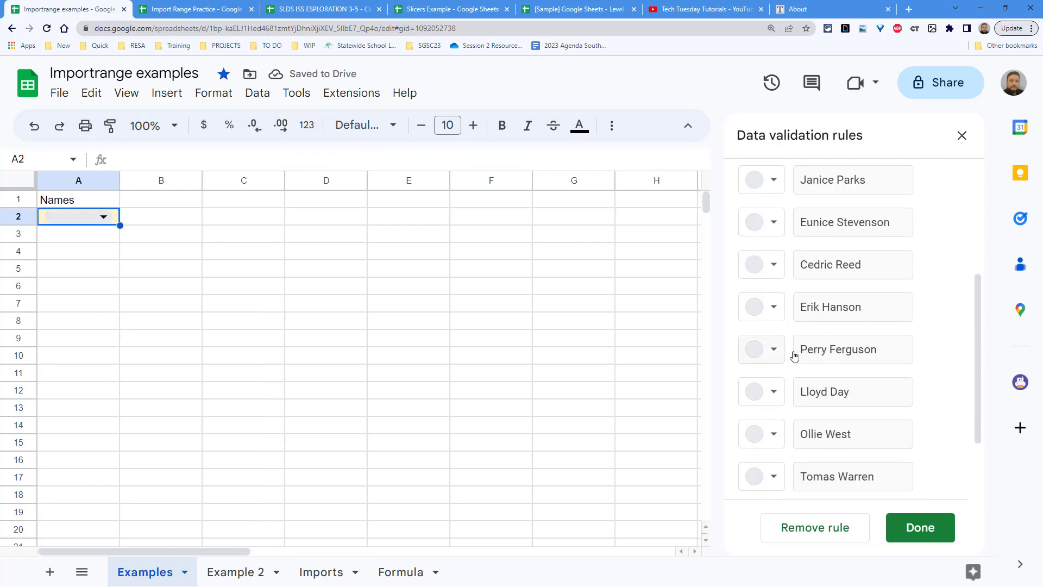
scroll(869, 354, down, 2)
scroll(785, 315, up, 5)
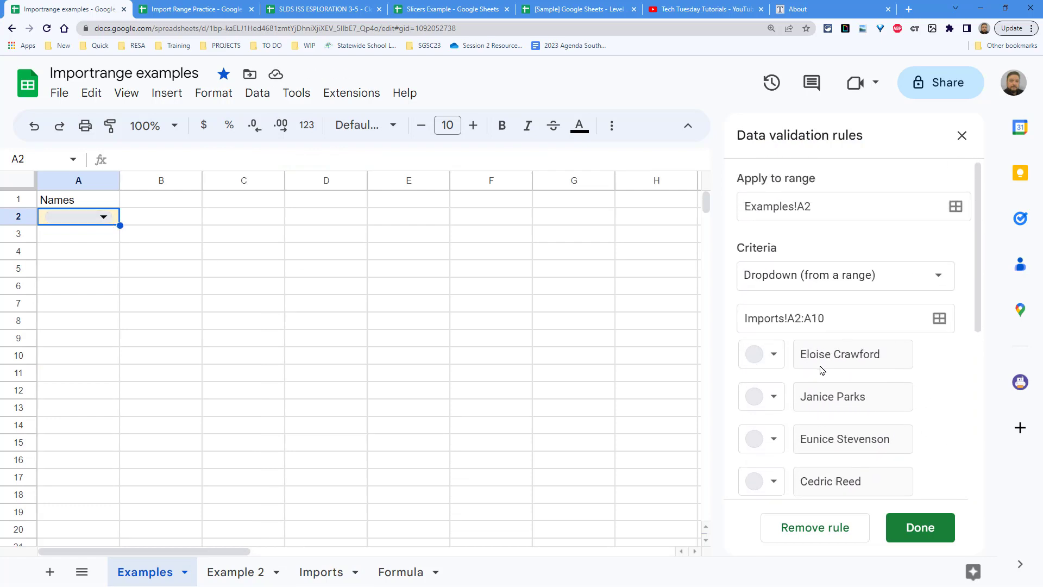
scroll(793, 307, down, 4)
scroll(778, 313, up, 3)
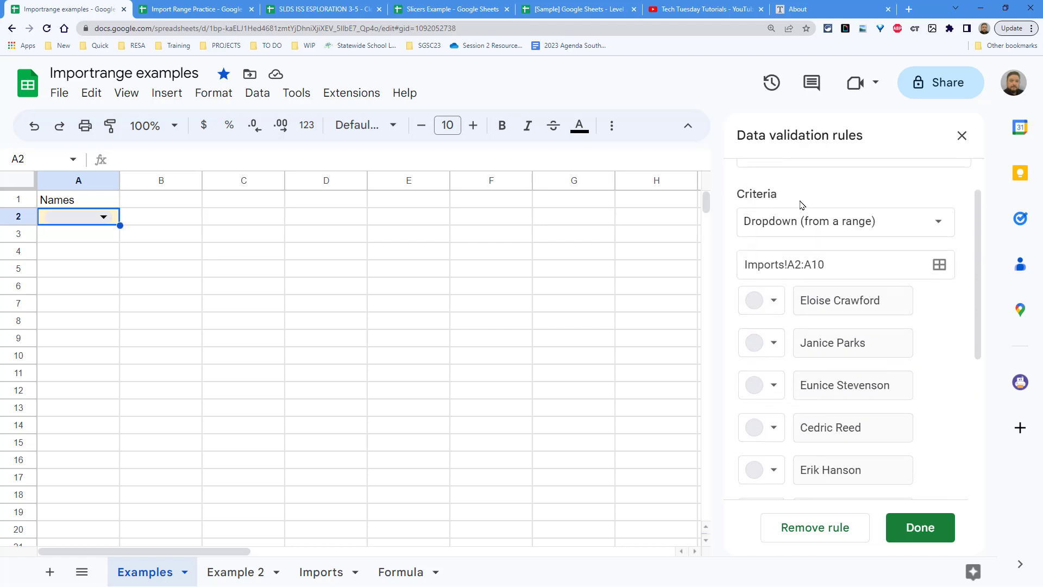
- Color the first five dropdown items light green, light orange, light blue-gray, light purple and dark purple, in list order
click(773, 342)
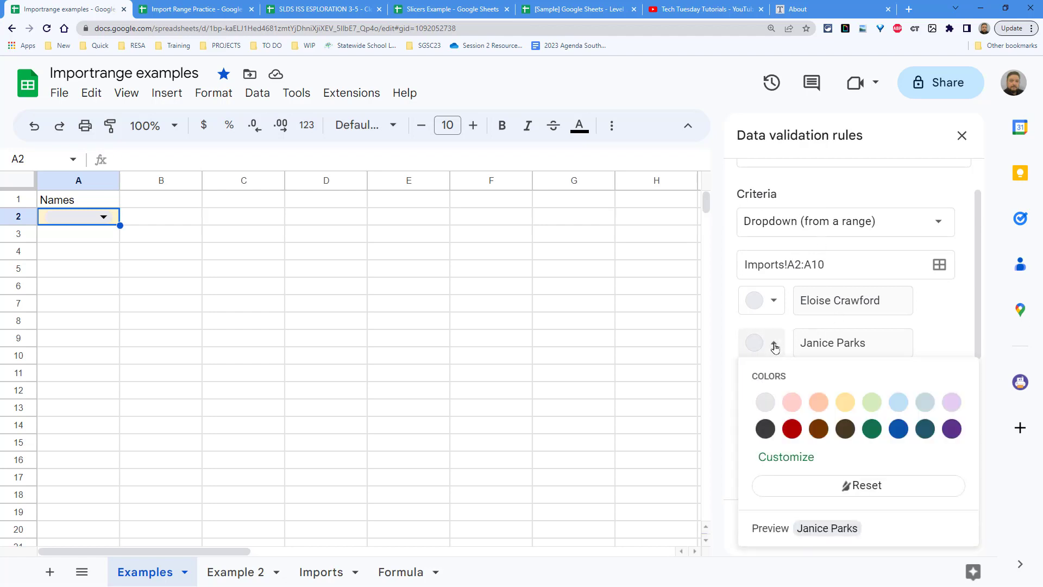
click(818, 401)
click(773, 302)
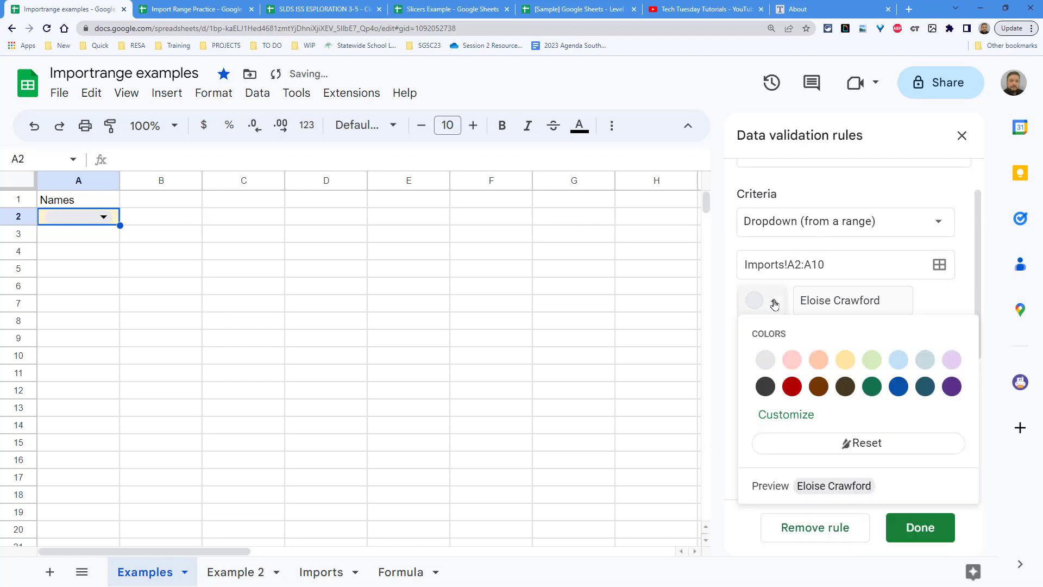
click(871, 359)
click(778, 386)
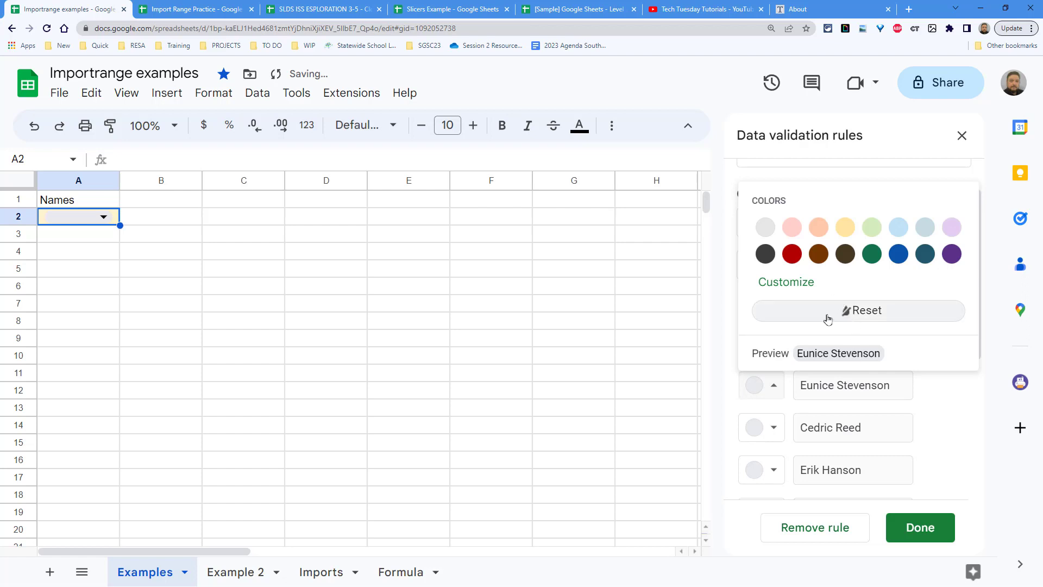
click(924, 226)
click(776, 427)
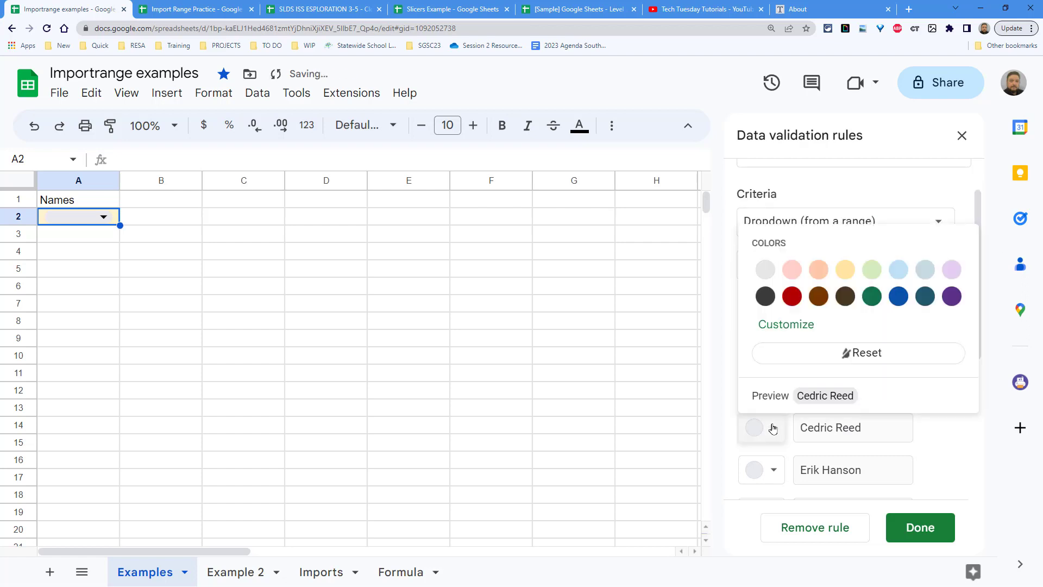
click(951, 269)
click(774, 470)
click(952, 339)
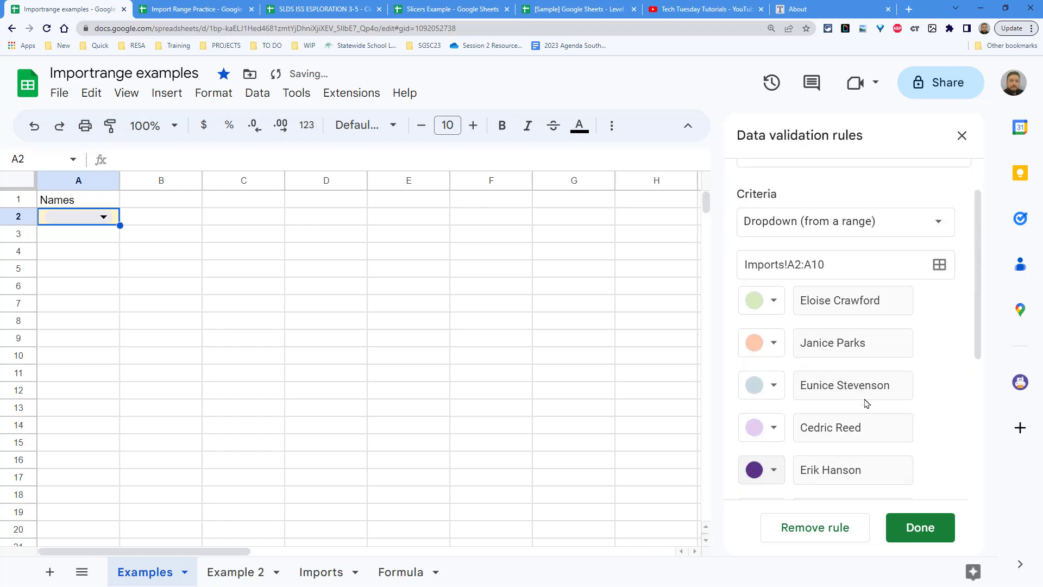
- Color the last four dropdown items dark red, dark brown, light green and dark gray, in list order
scroll(777, 293, down, 5)
click(778, 248)
click(792, 333)
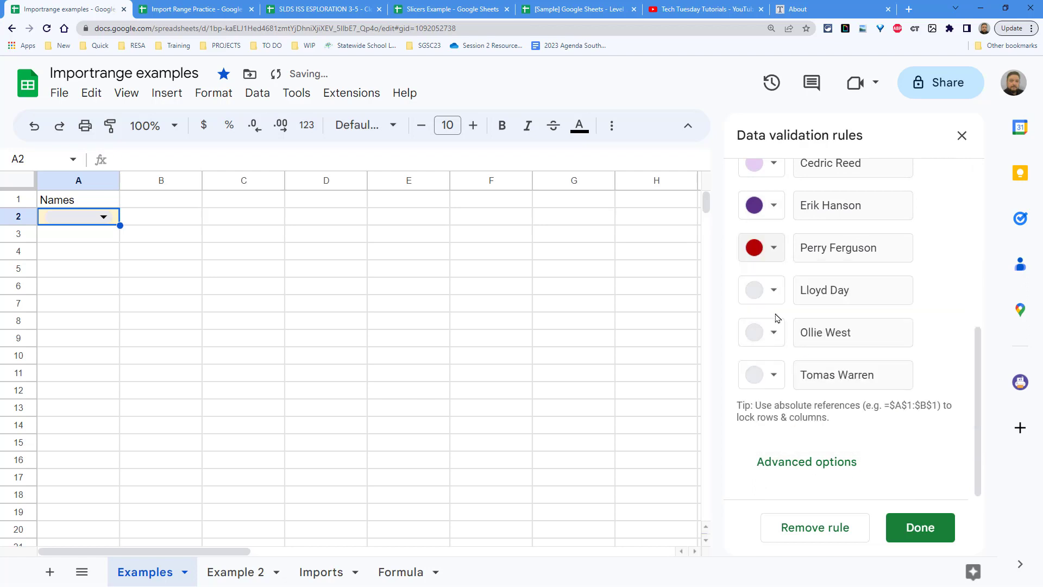
click(774, 290)
click(845, 376)
click(774, 333)
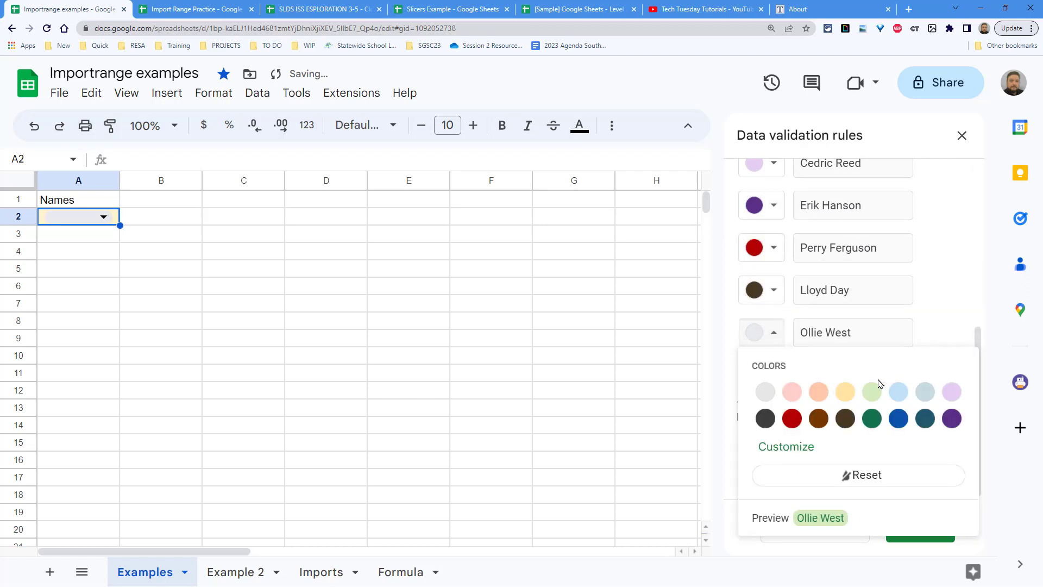
click(871, 389)
click(775, 375)
click(765, 461)
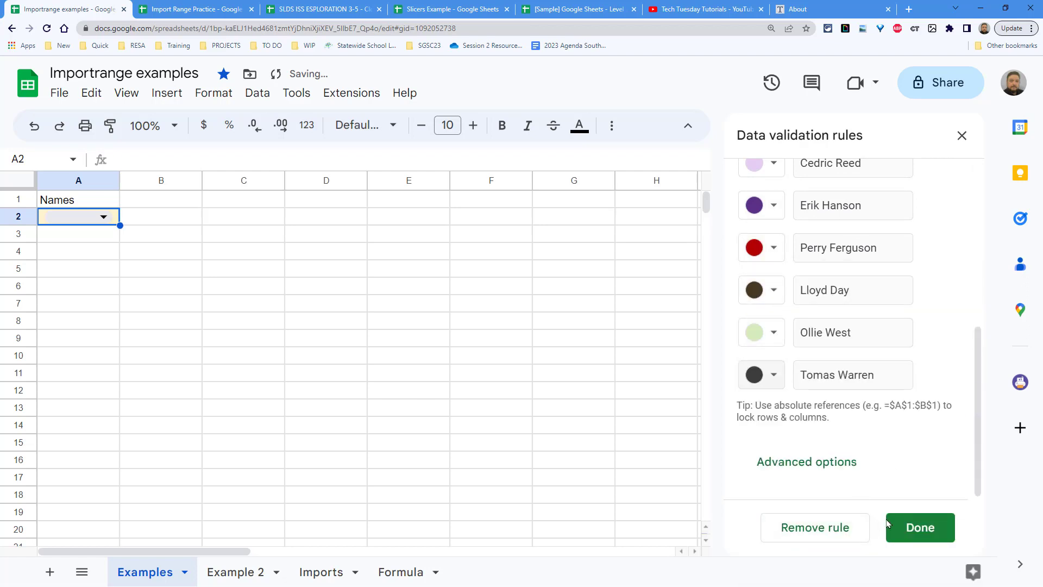
- Try the Arrow display style in the advanced options, then save the dropdown rule with the Chip style
click(807, 461)
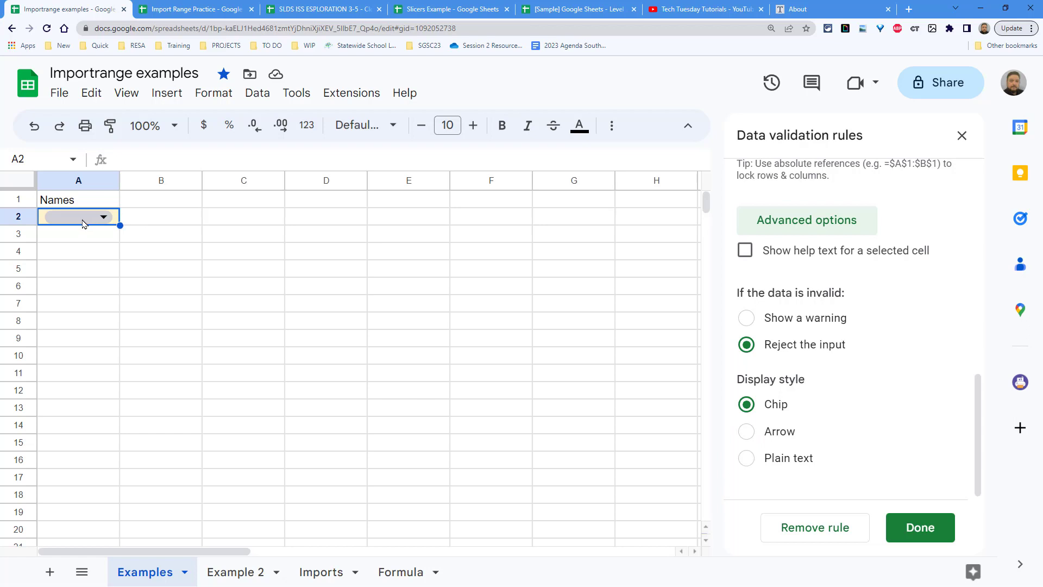
click(746, 433)
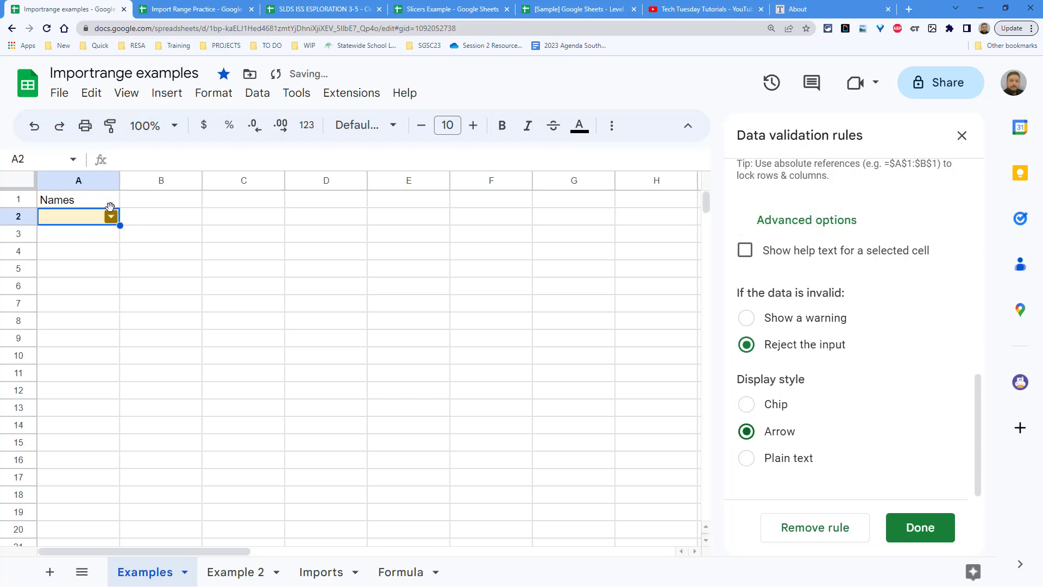
click(920, 527)
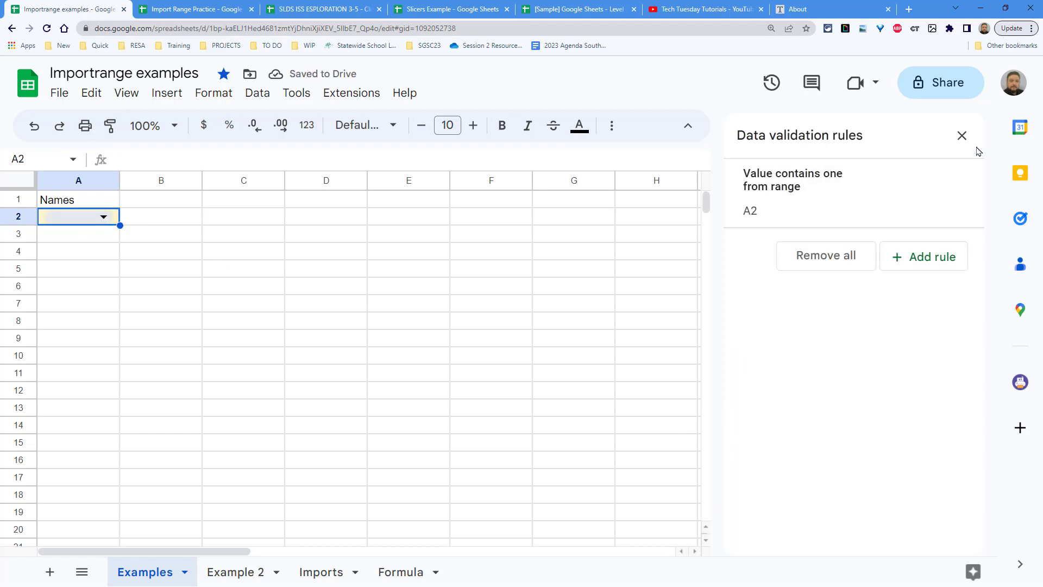
click(961, 136)
click(163, 251)
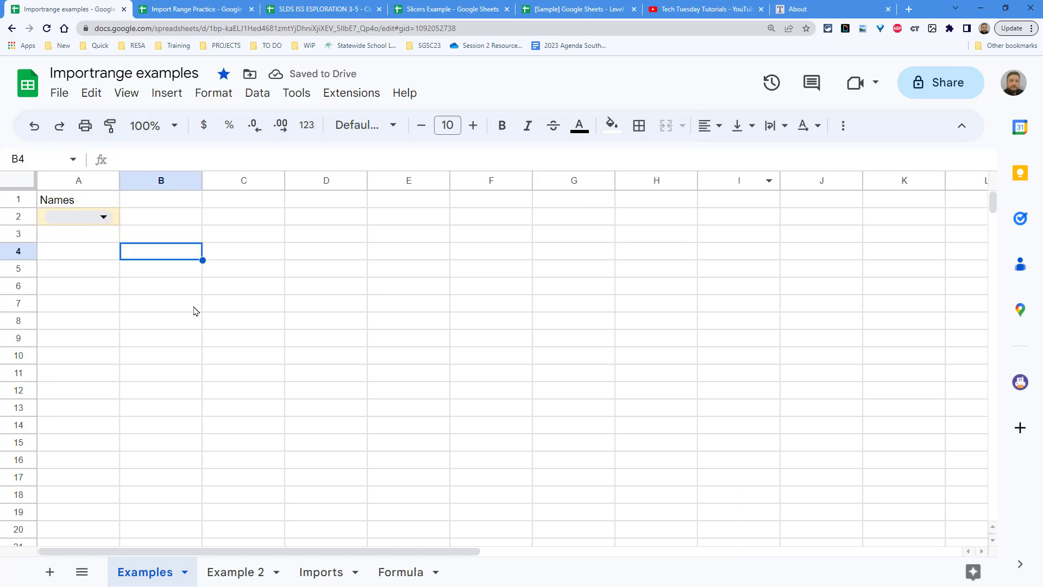
- Choose the dark red name from the dropdown in A2 and fit column A's width to its content
click(104, 217)
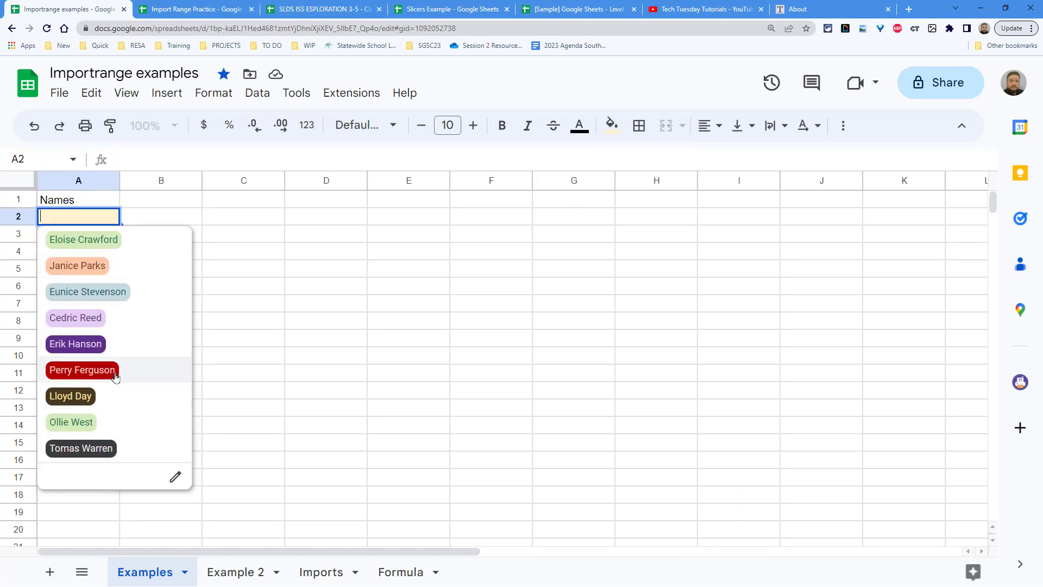
click(115, 374)
click(304, 240)
double_click(120, 180)
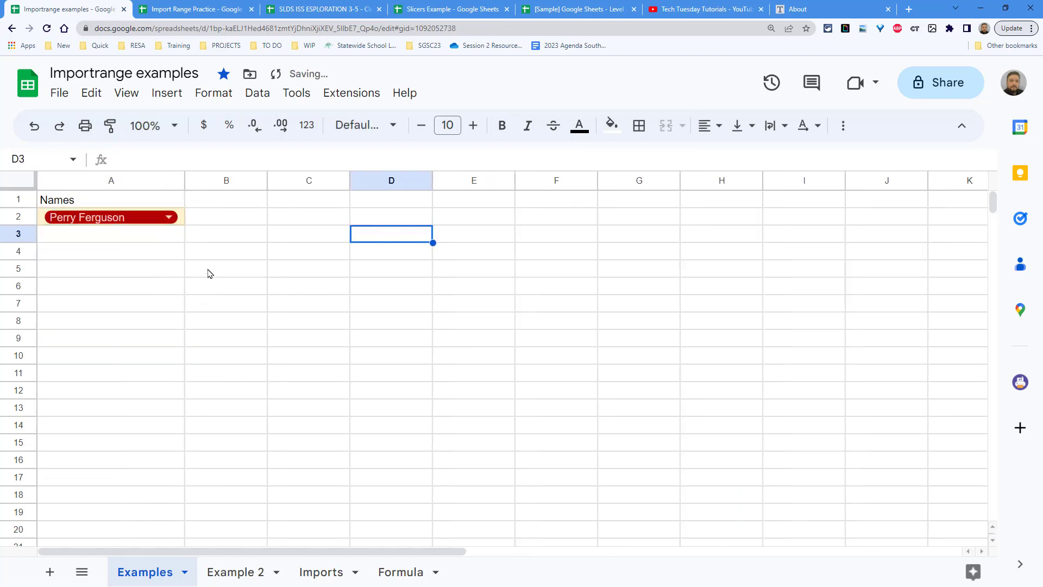
- Change the dropdown selection in A2 to the eighth name in the list, colored light green
click(163, 217)
click(128, 432)
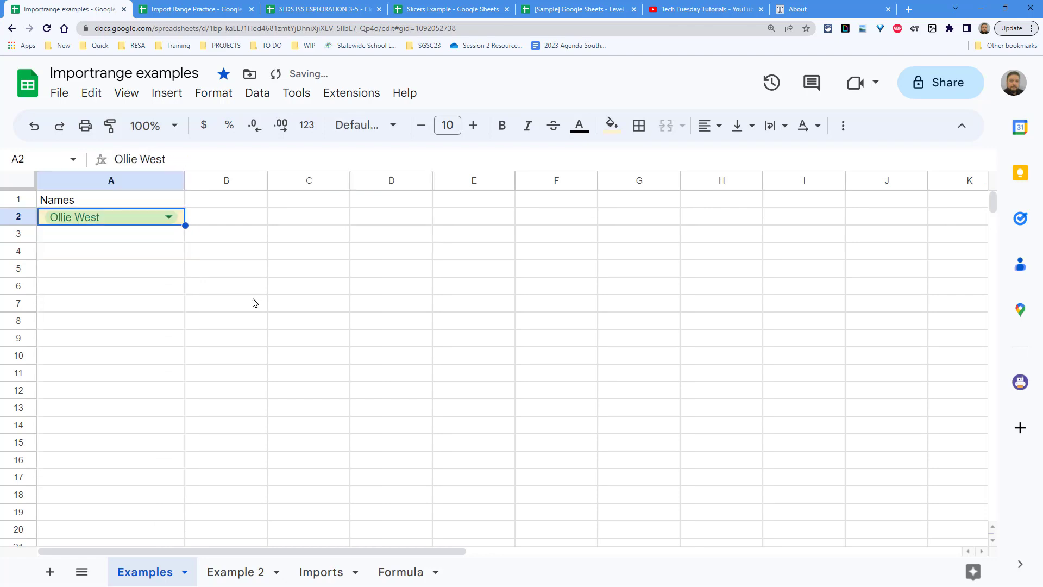
click(252, 302)
- Compare the names in the attendees report and the Imports sheet with the dropdown in A2 of the Examples sheet
click(326, 572)
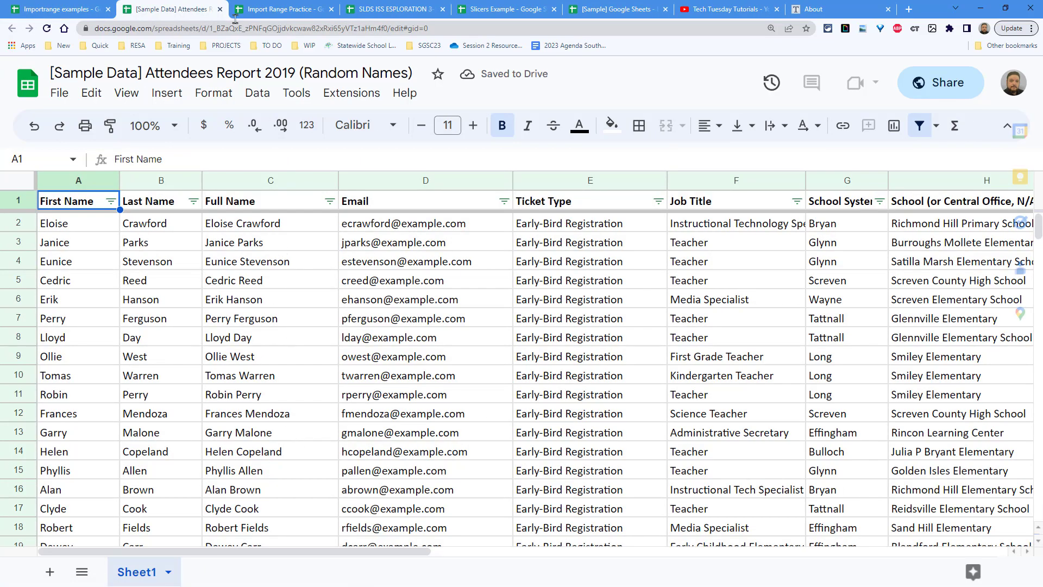
click(57, 8)
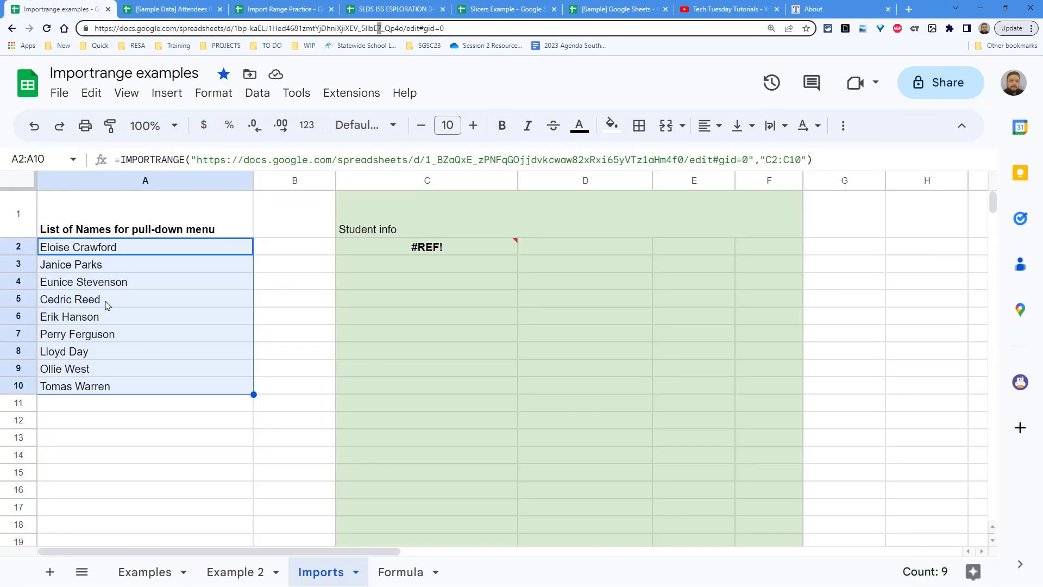
click(145, 572)
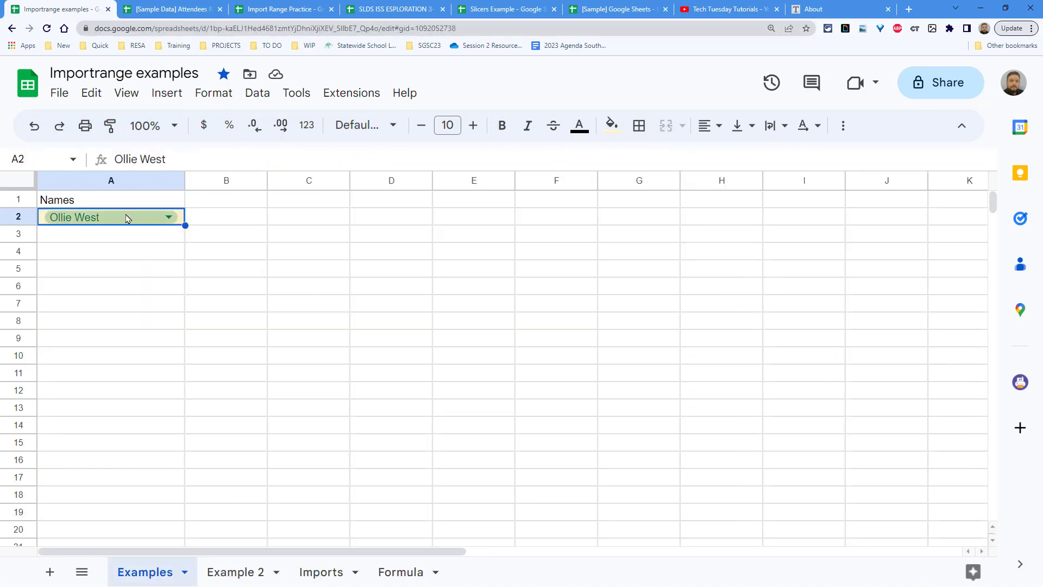
click(127, 218)
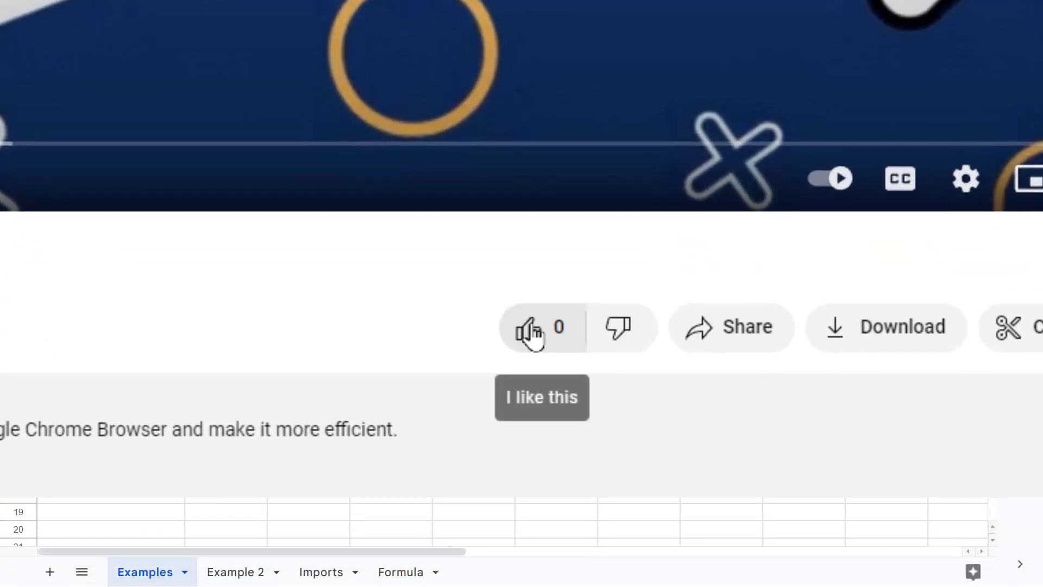
- On YouTube, like the video Tech Tuesday #166: Customizing Chrome and subscribe to its channel with notifications set to All
click(535, 334)
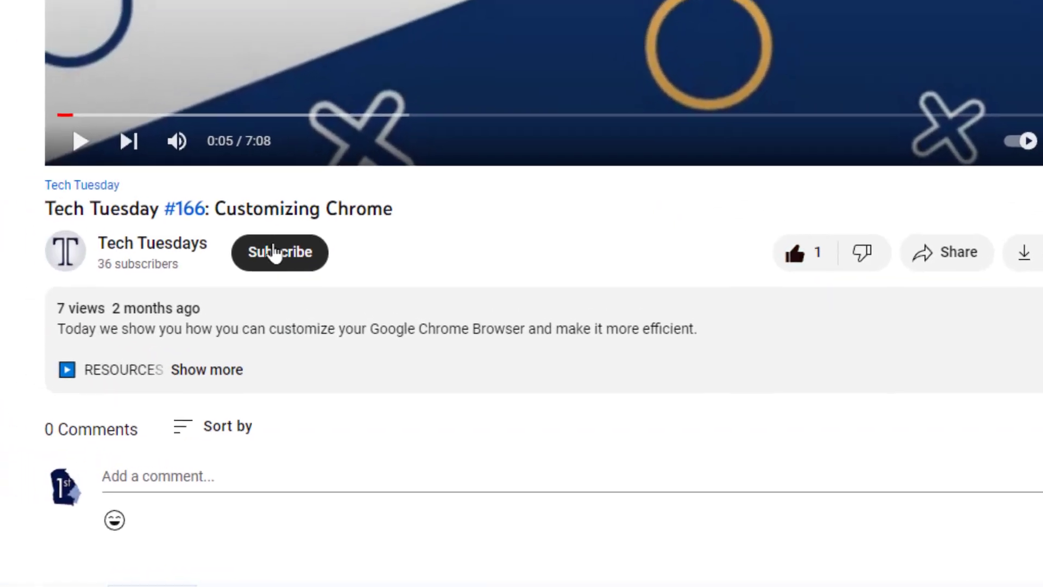
click(275, 252)
click(274, 252)
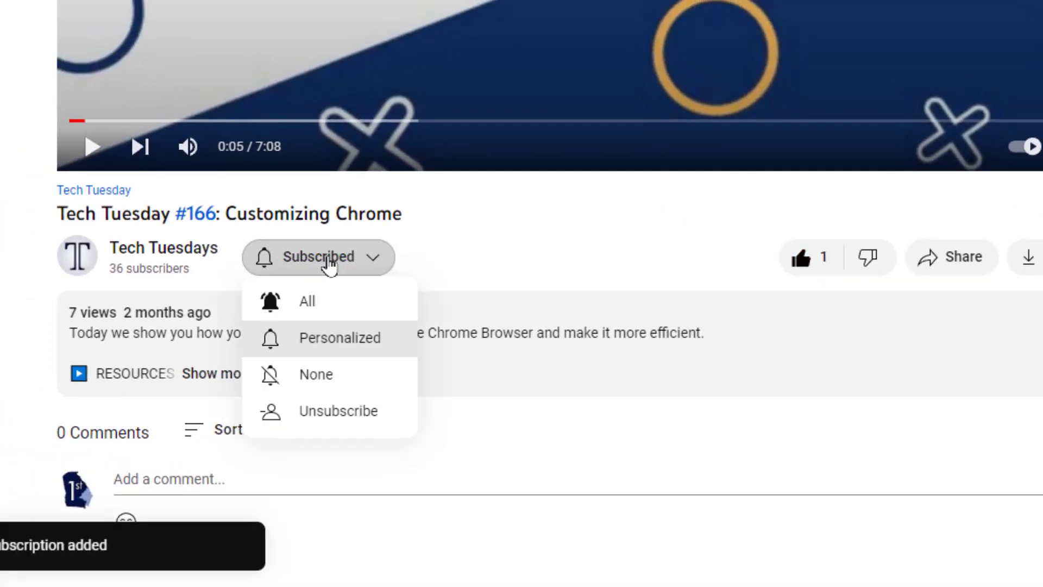
click(334, 312)
- Write the comment "Need more spreadsheet videos!" below the video and open the video's sharing options
scroll(750, 303, down, 5)
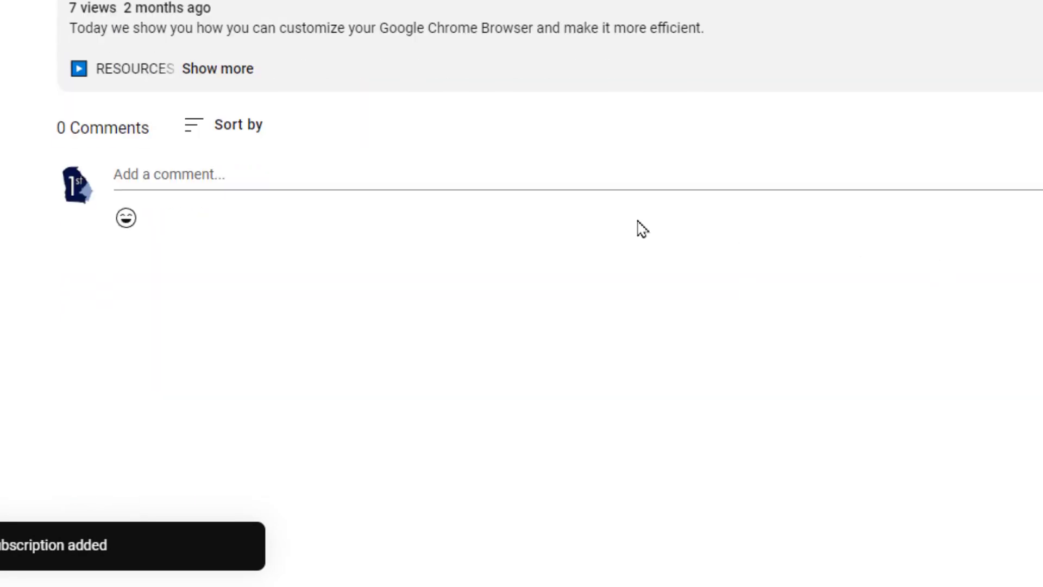
click(242, 173)
text(Need more spreadsheet videos!)
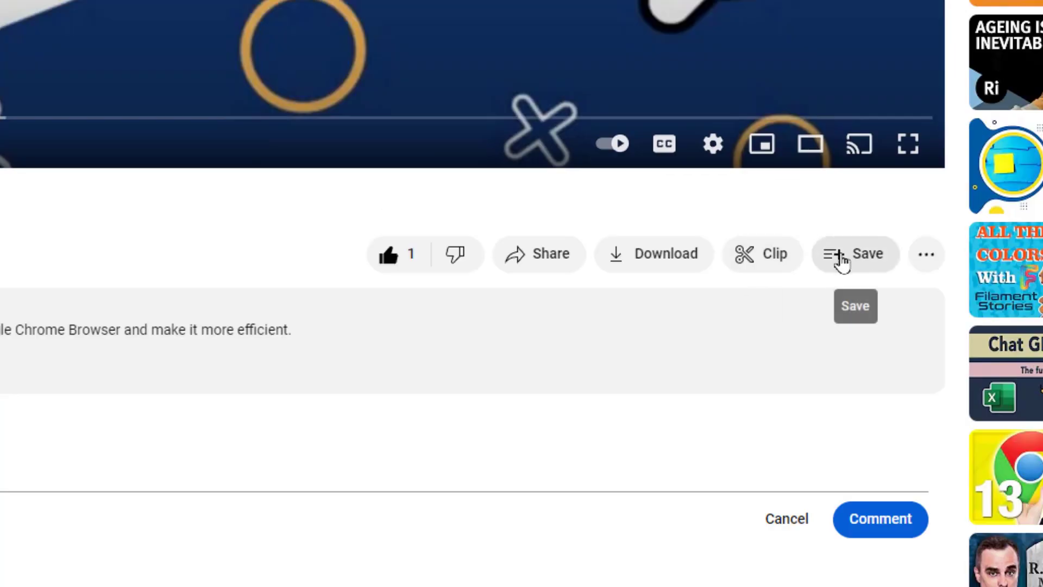
click(520, 261)
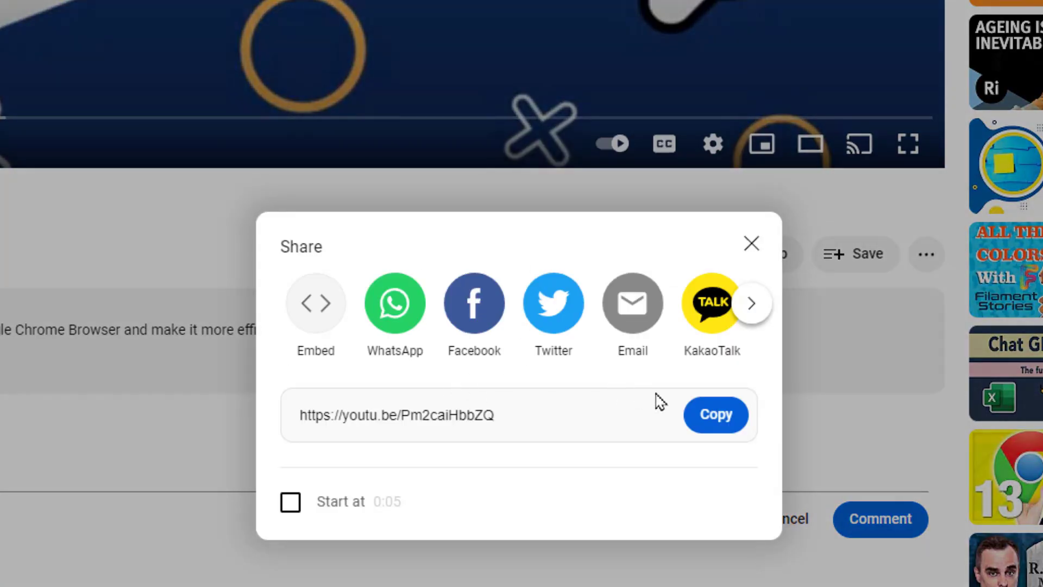